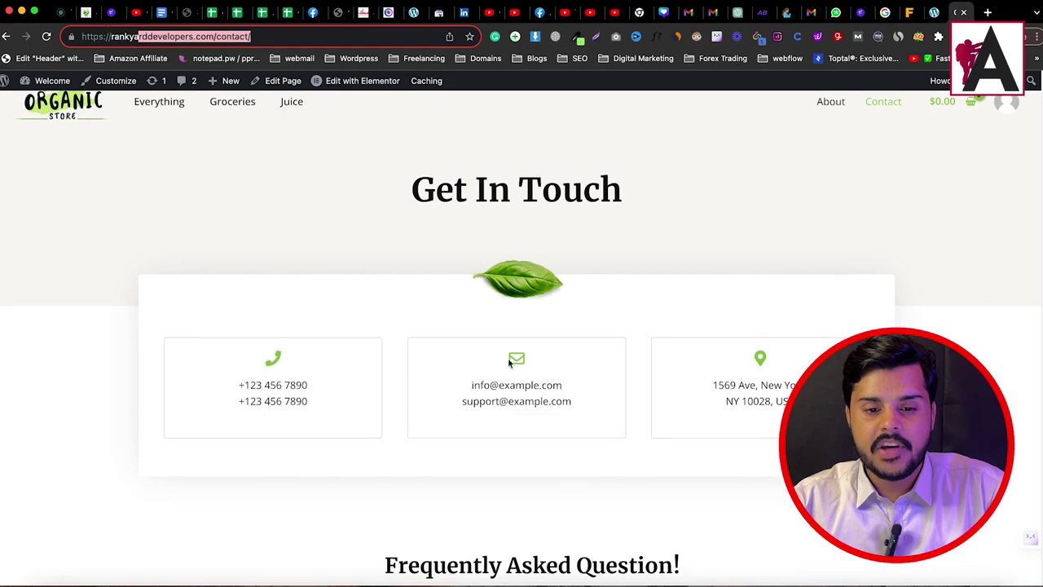
Step: Search the plugin directory for 'forminator', then install and activate Forminator
triple_click(368, 154)
left_click(801, 268)
scroll(400, 340, "up", 5)
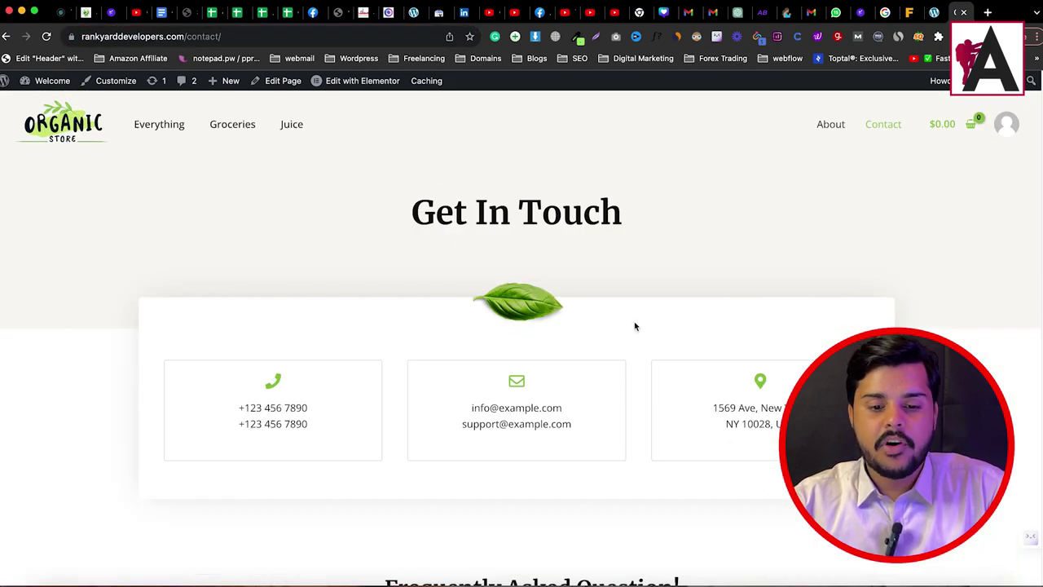
left_click(933, 13)
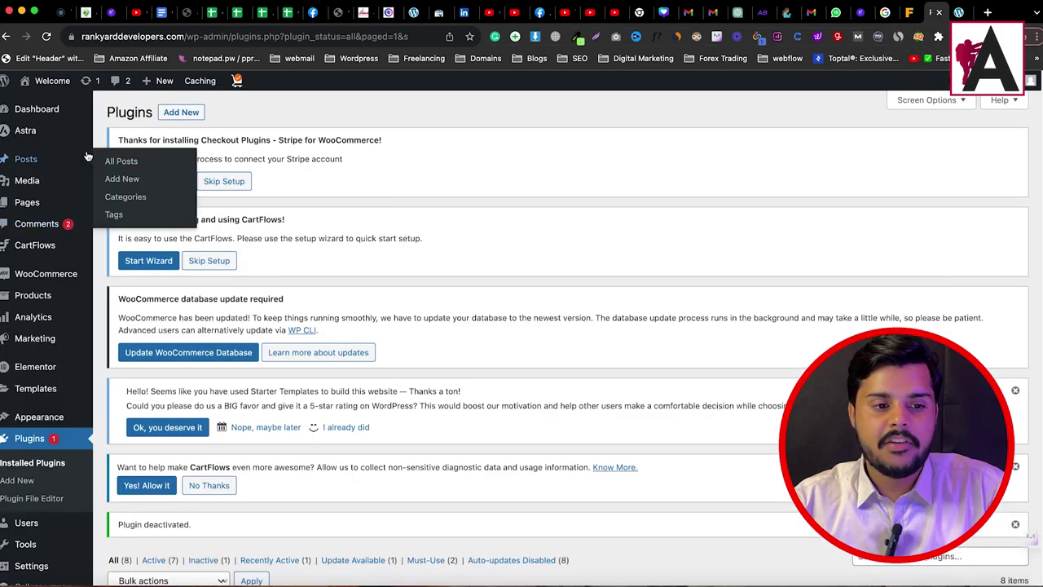
left_click(23, 481)
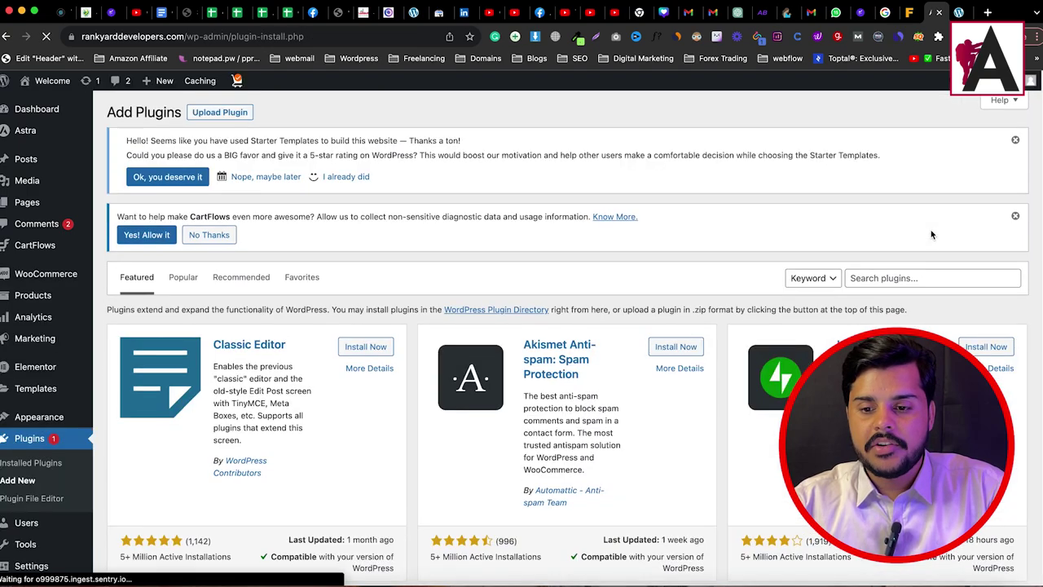
left_click(915, 278)
type("forminator")
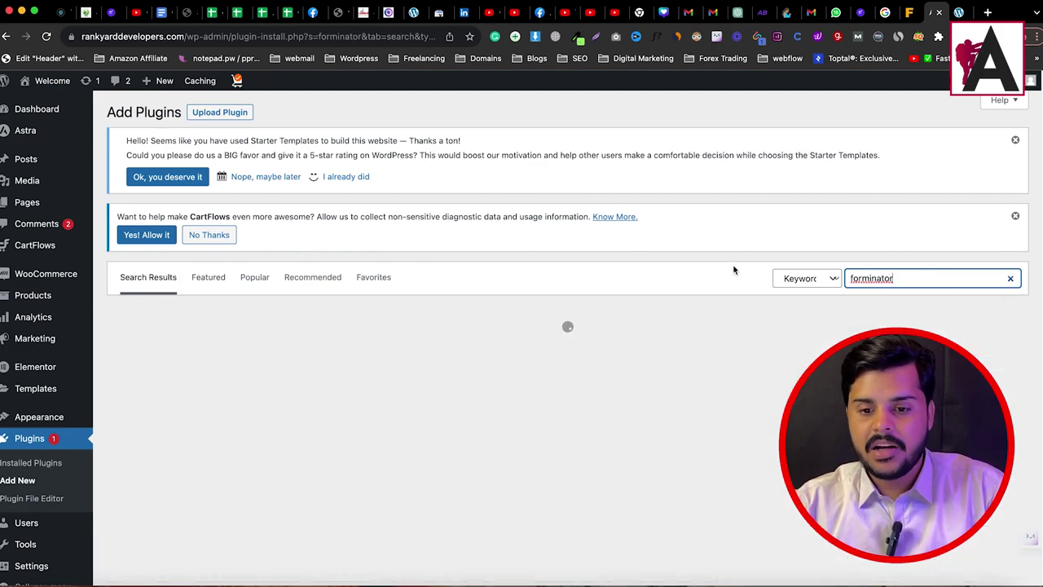
left_click(365, 350)
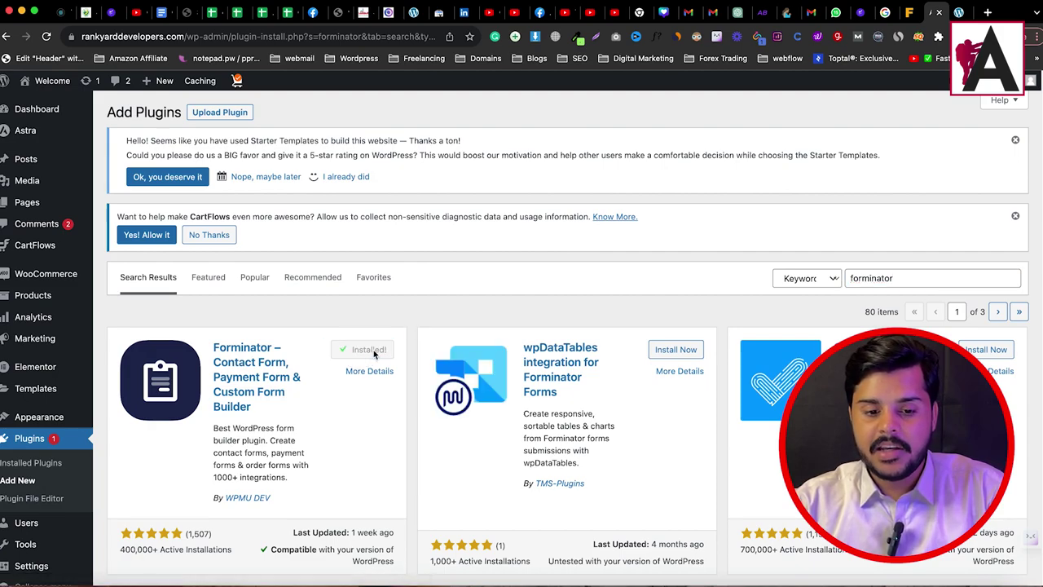
left_click(369, 353)
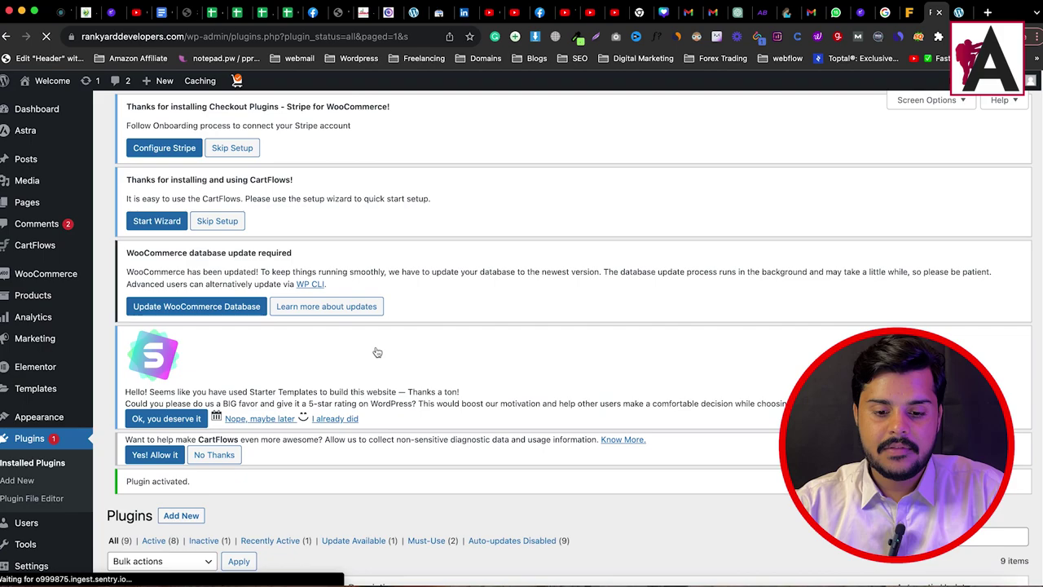
Step: Go to the Forminator dashboard from the admin sidebar
scroll(373, 458, "down", 5)
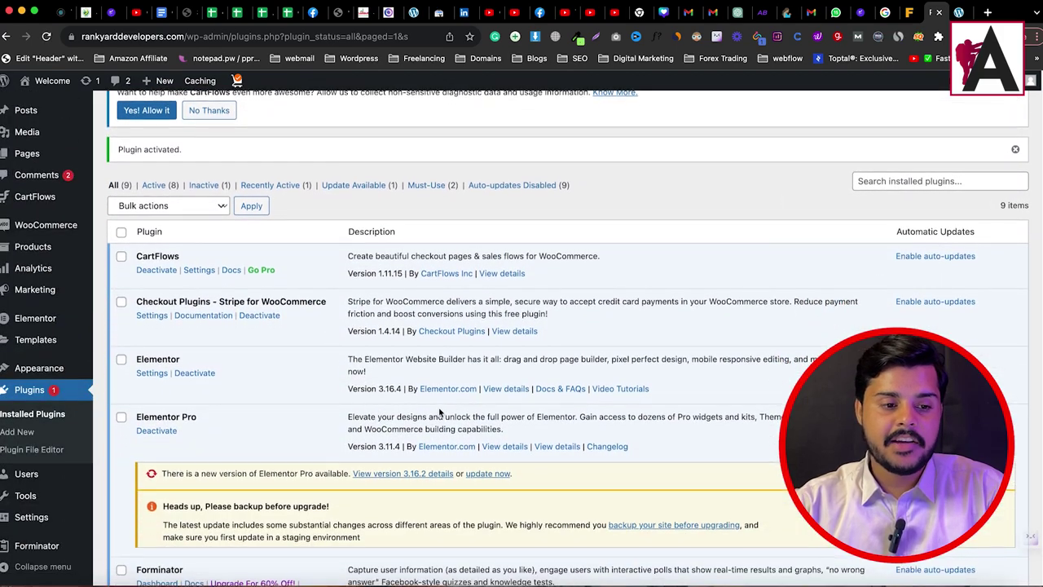
scroll(374, 423, "down", 2)
mouse_move(33, 549)
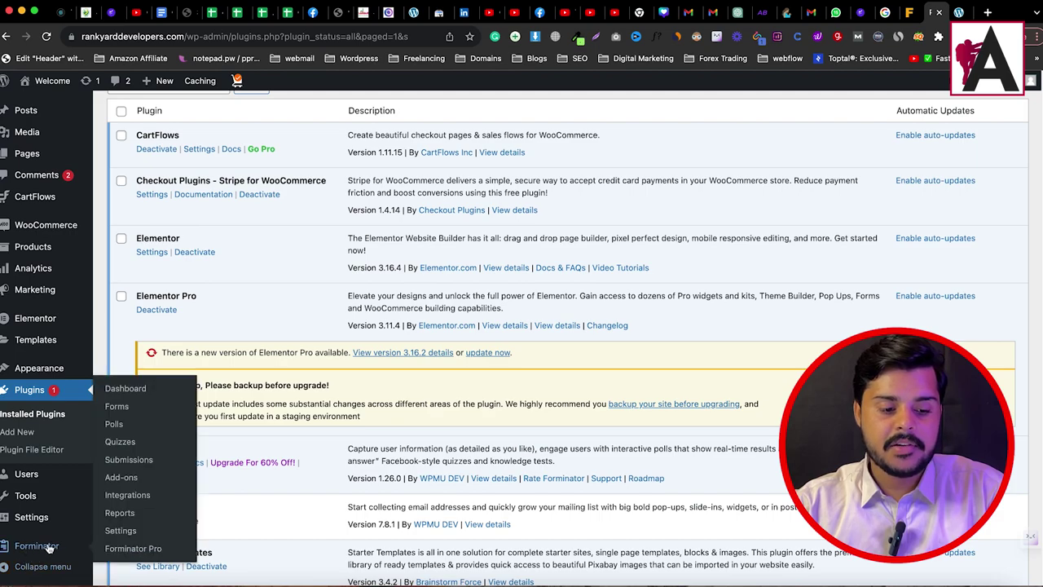
left_click(34, 547)
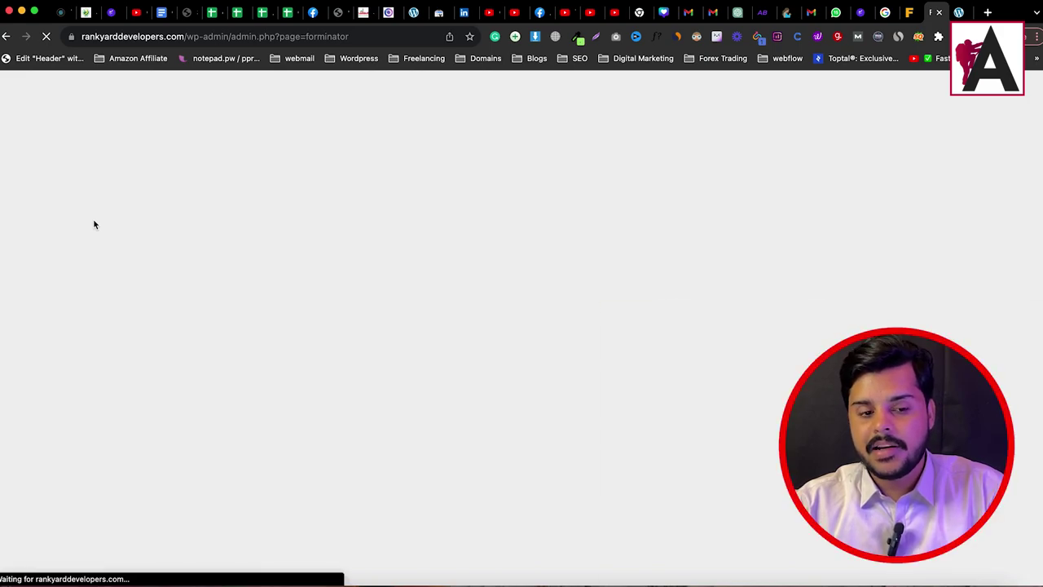
scroll(133, 330, "down", 3)
scroll(133, 330, "down", 1)
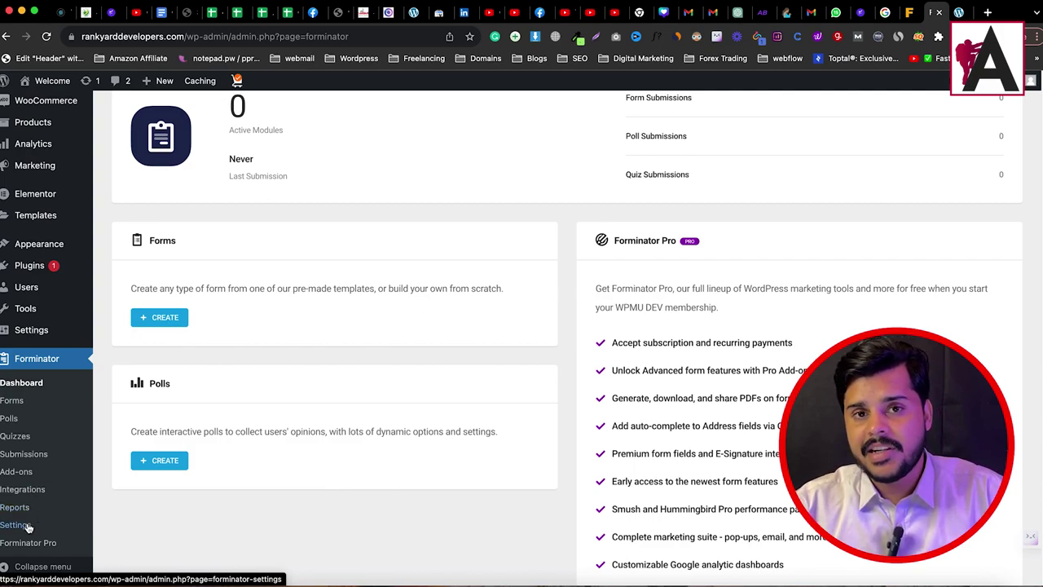
scroll(529, 478, "up", 5)
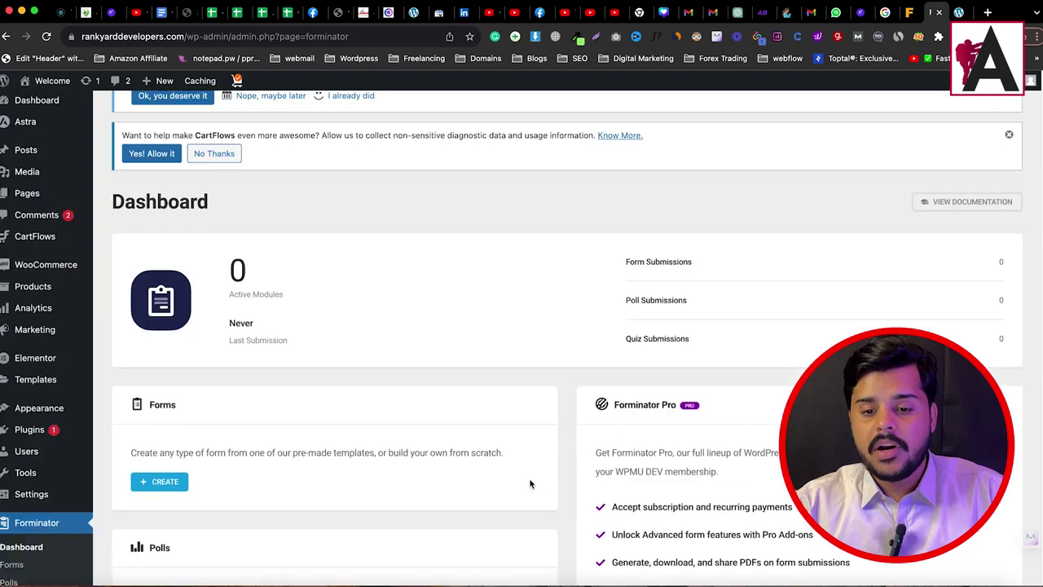
scroll(528, 477, "down", 3)
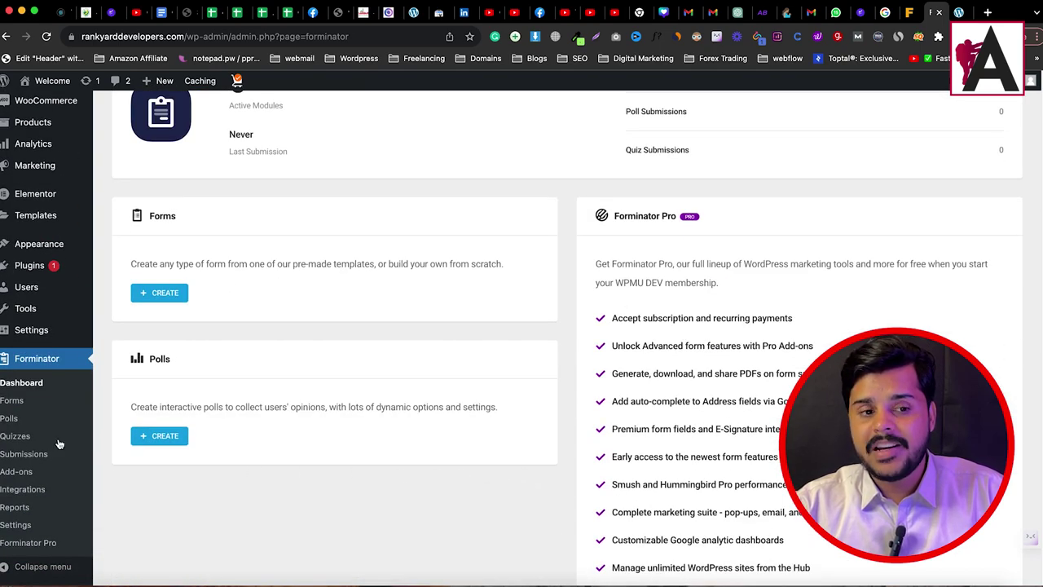
Step: Create a form named 'contact us' from the Forminator Contact Us template
left_click(10, 402)
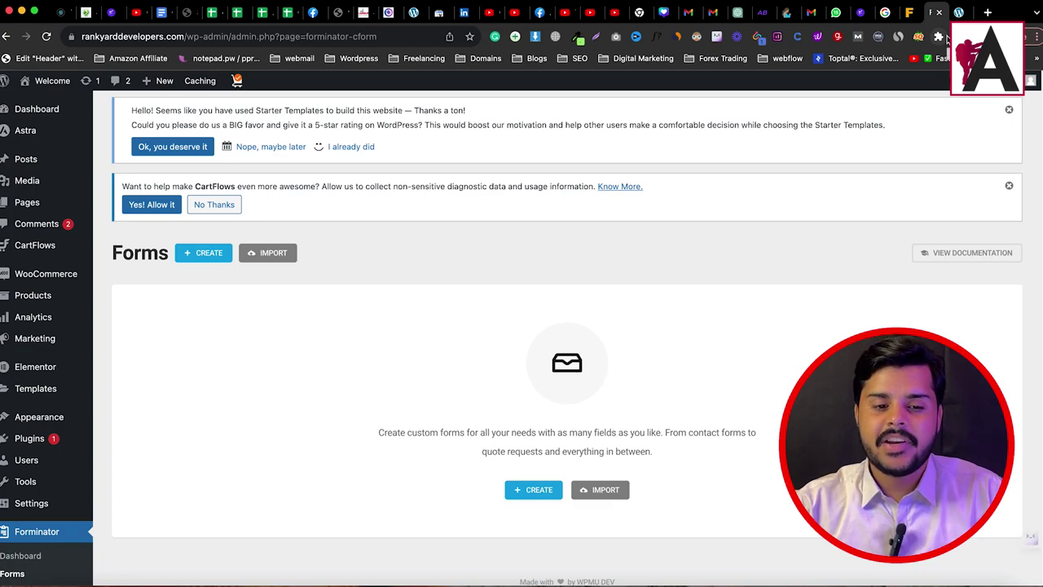
scroll(567, 281, "down", 3)
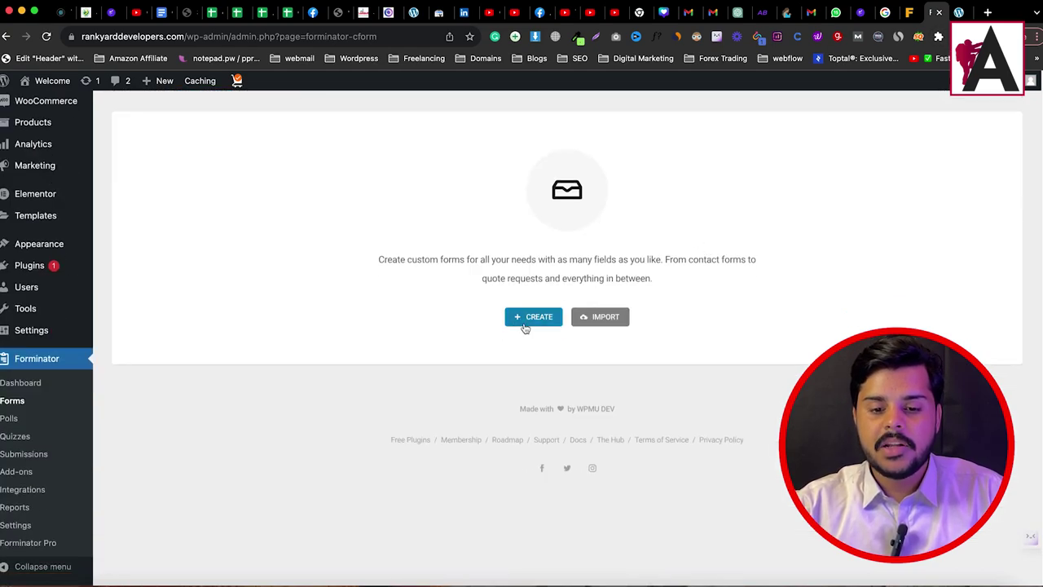
left_click(526, 326)
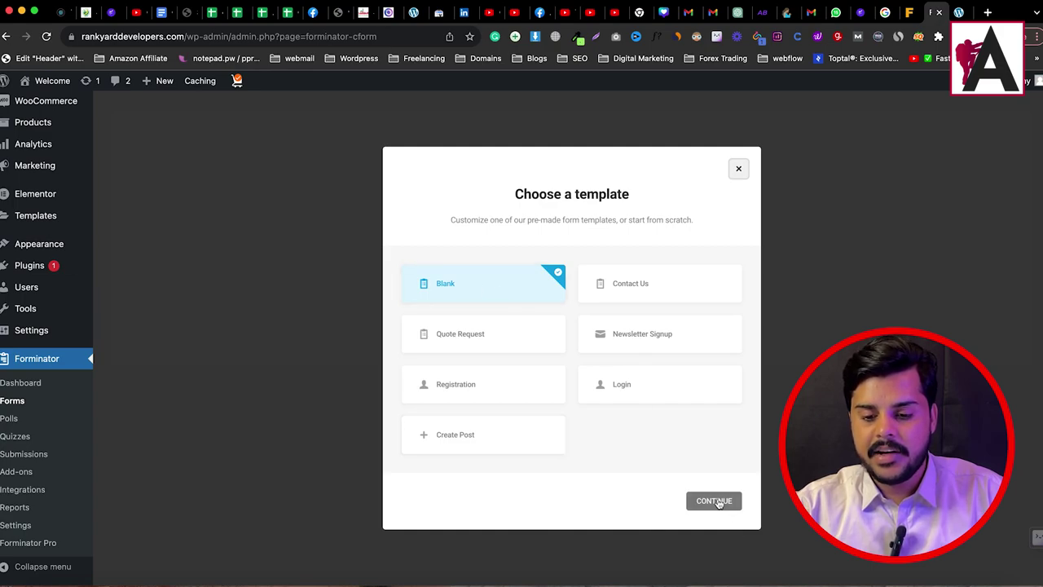
left_click(624, 288)
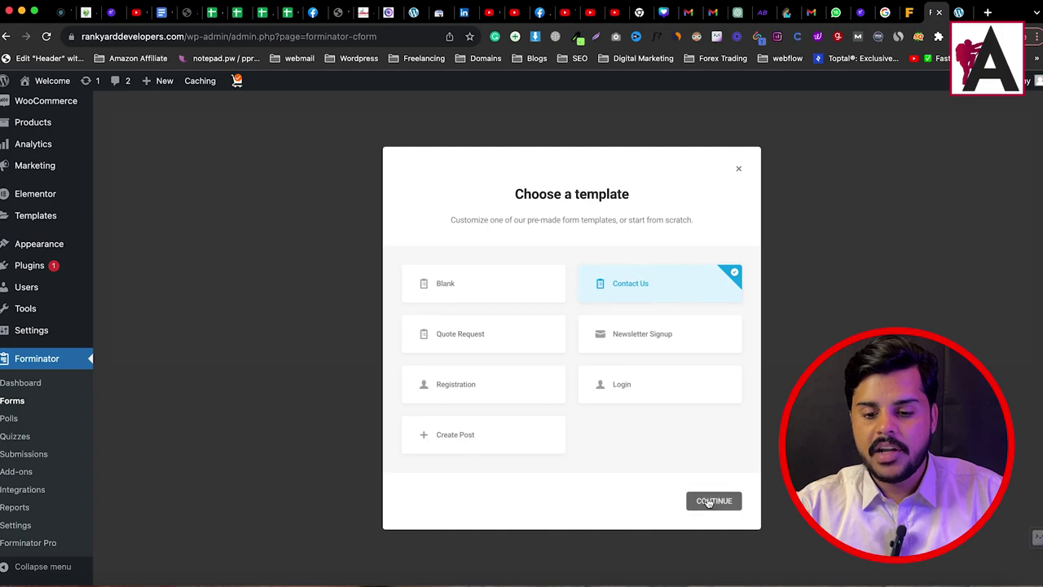
left_click(710, 500)
type("contact us")
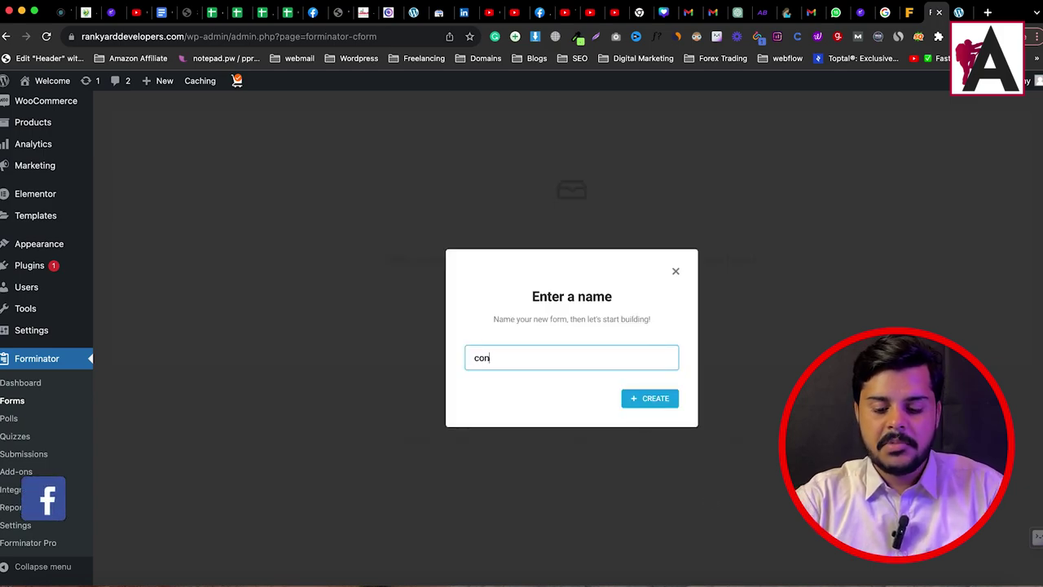
left_click(650, 398)
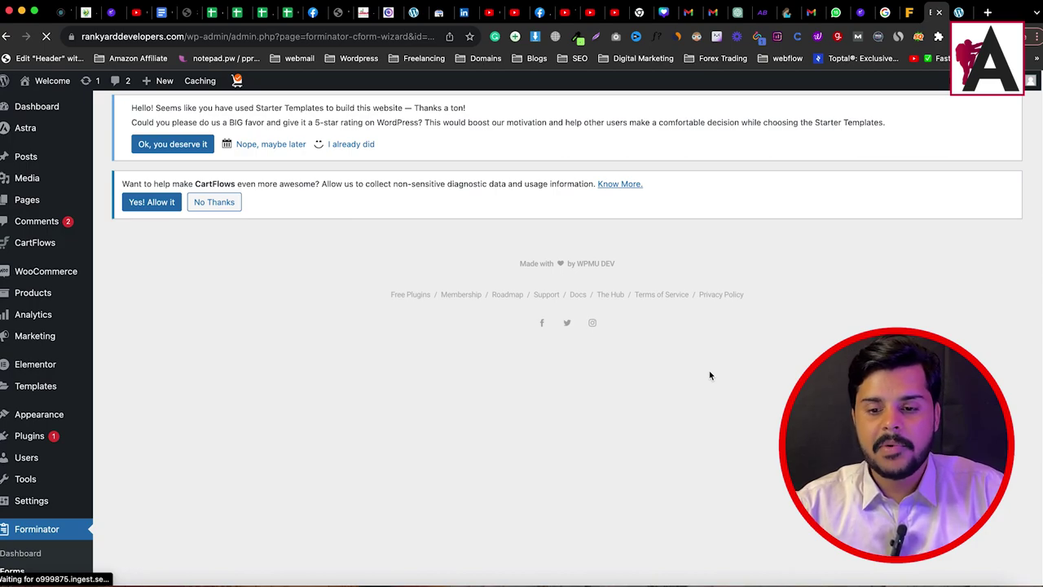
Step: Scroll the 'contact us' editor to show First Name, Email Address, Phone Number and Message
scroll(709, 375, "down", 4)
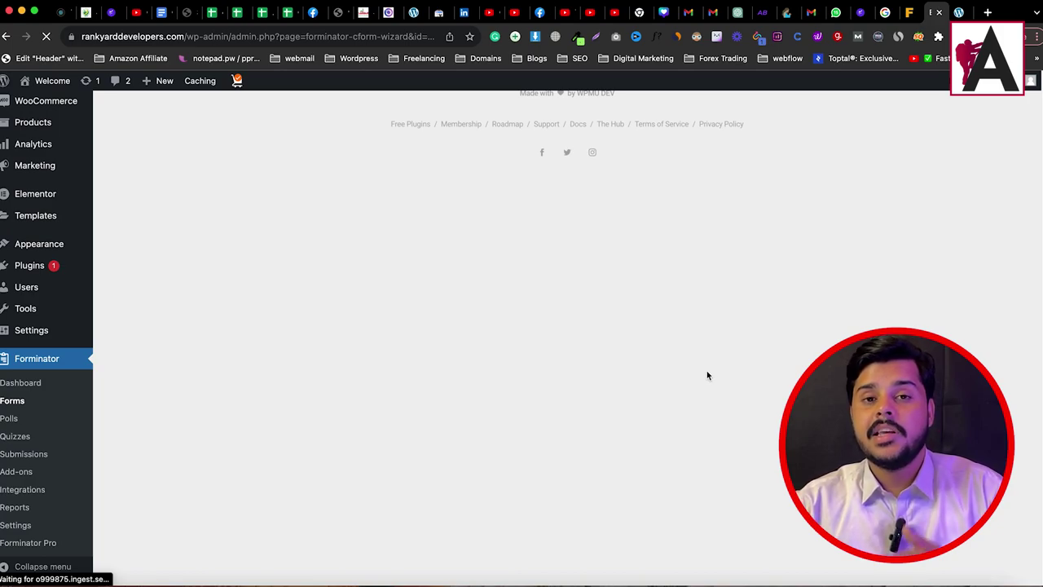
scroll(707, 374, "up", 4)
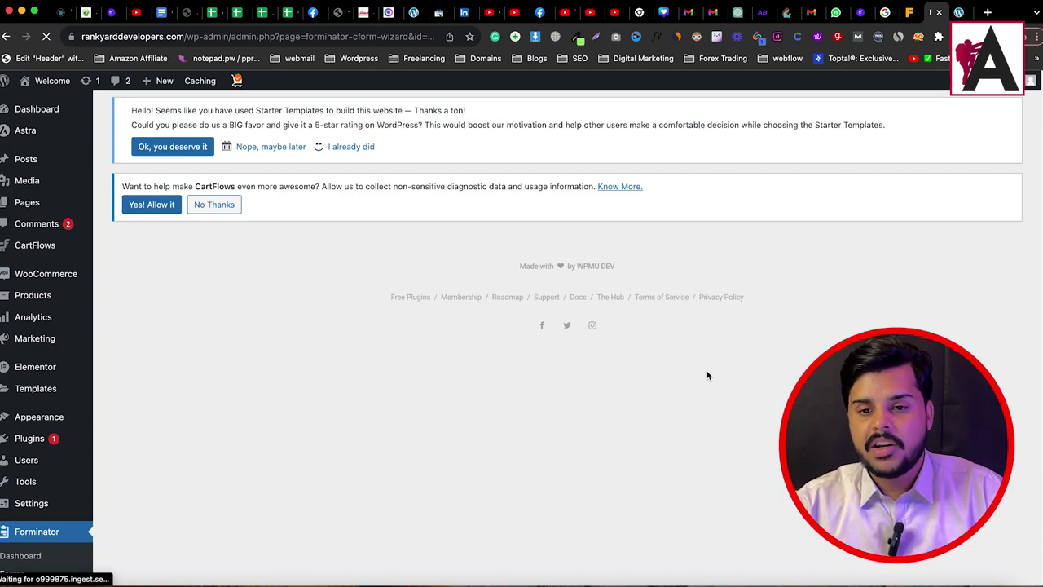
scroll(700, 374, "down", 4)
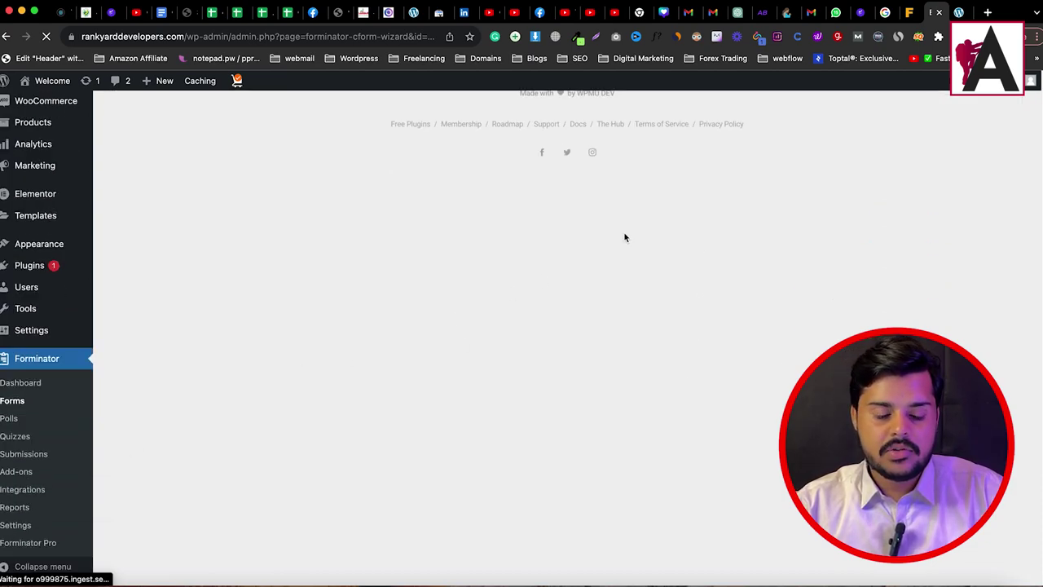
scroll(636, 331, "up", 4)
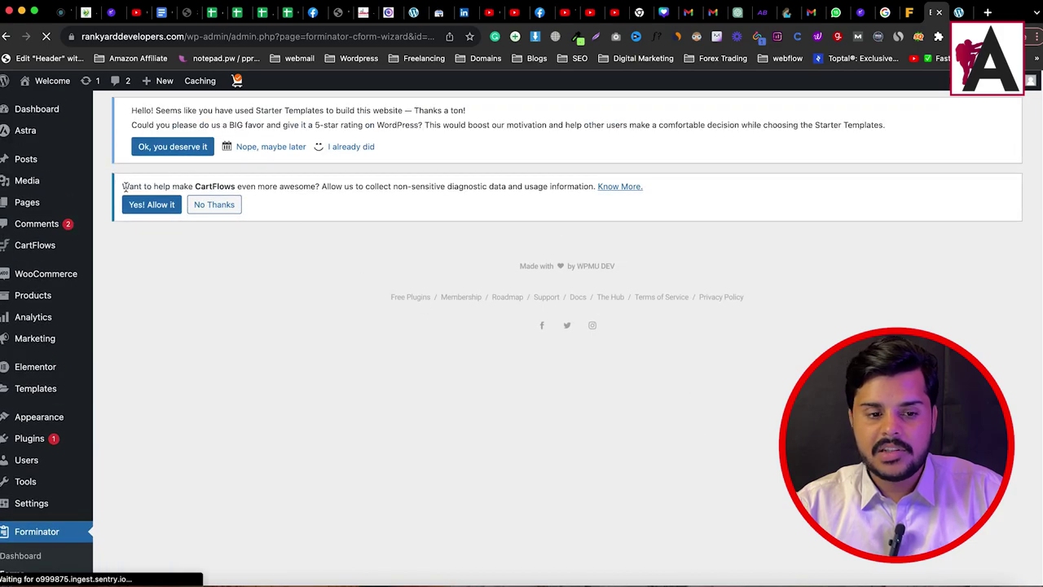
triple_click(242, 176)
left_click(735, 206)
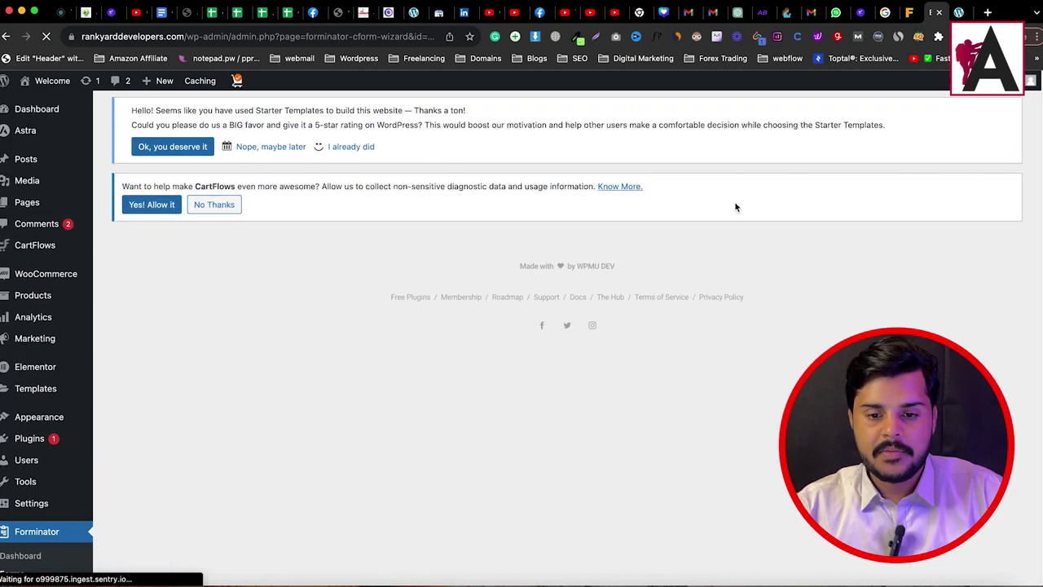
scroll(537, 365, "down", 3)
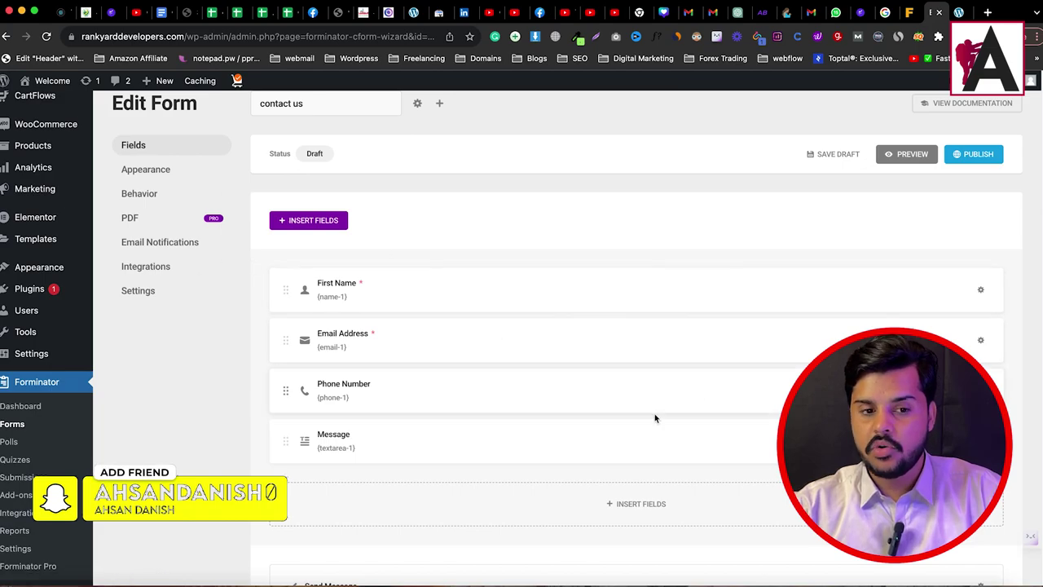
Step: Check the First Name field options, then bring up the Insert Fields list
scroll(593, 312, "up", 1)
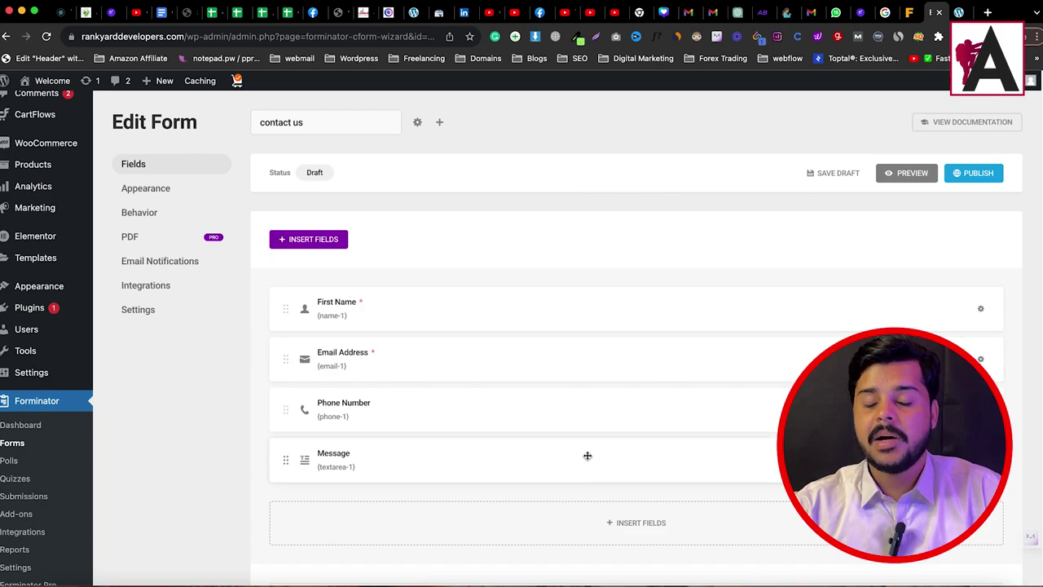
left_click(980, 308)
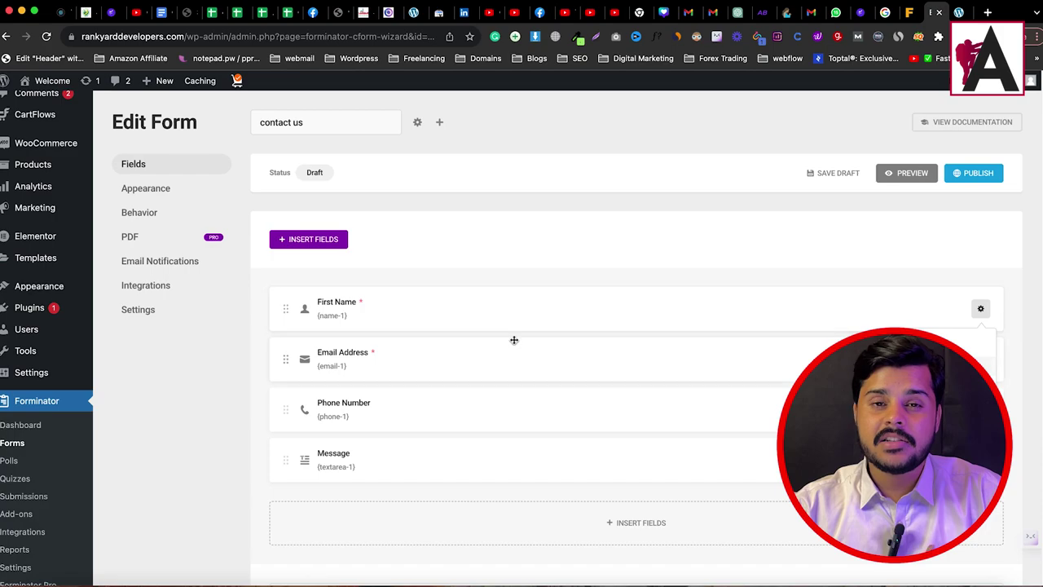
left_click(241, 348)
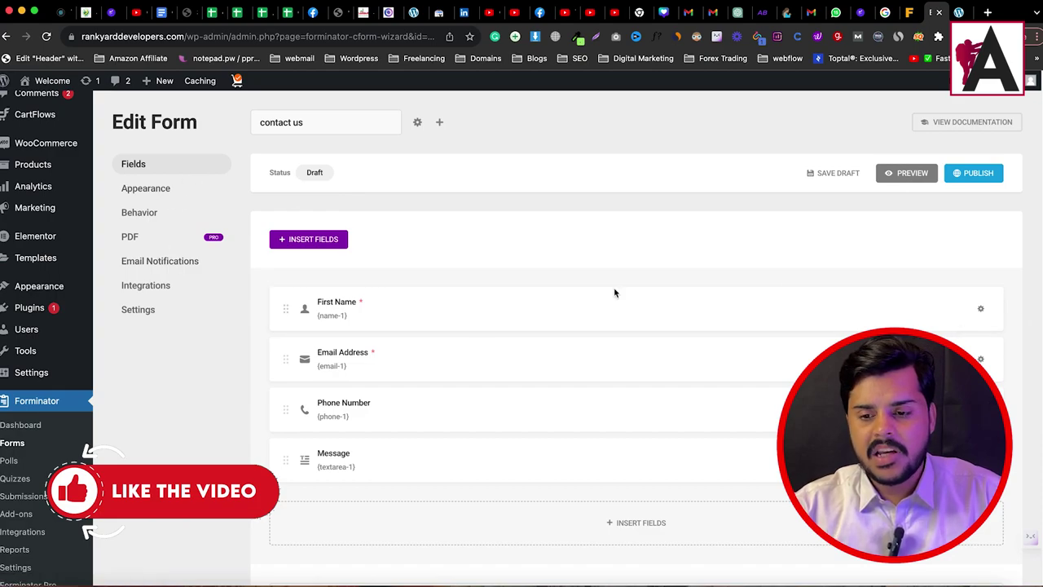
scroll(628, 520, "down", 2)
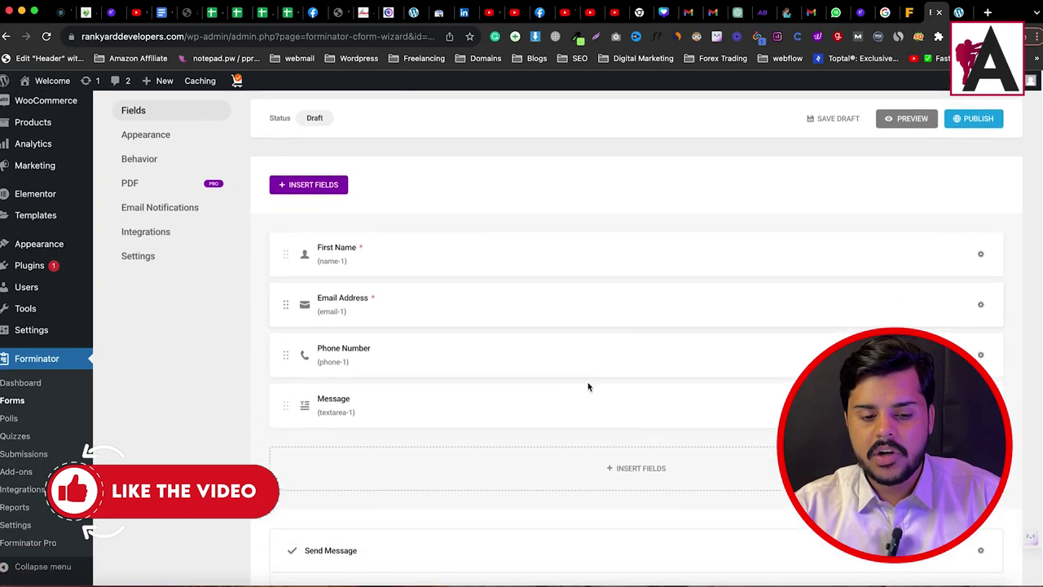
left_click(629, 468)
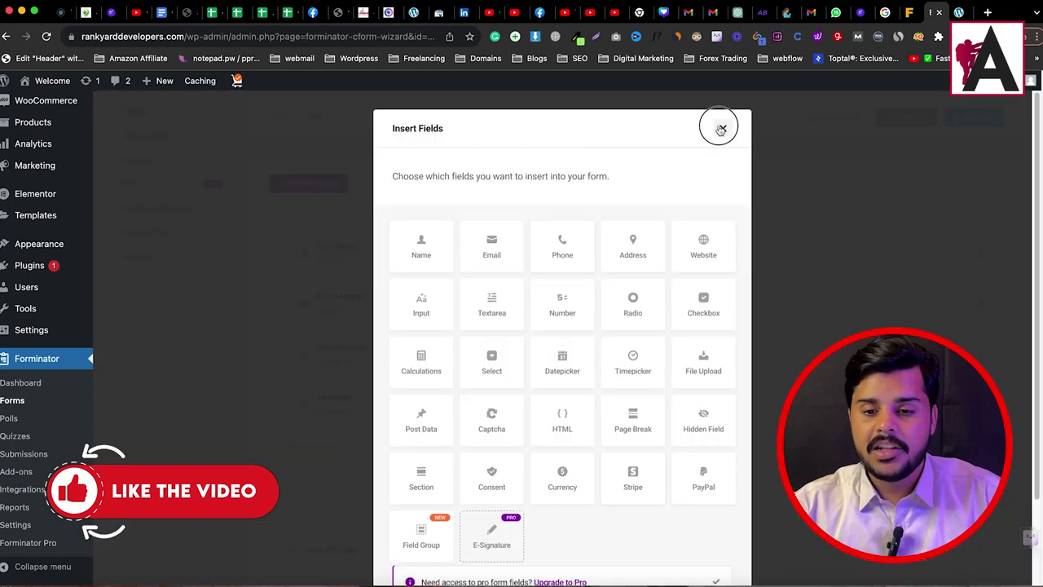
Step: Insert a Radio field at the end of the contact form
left_click(718, 126)
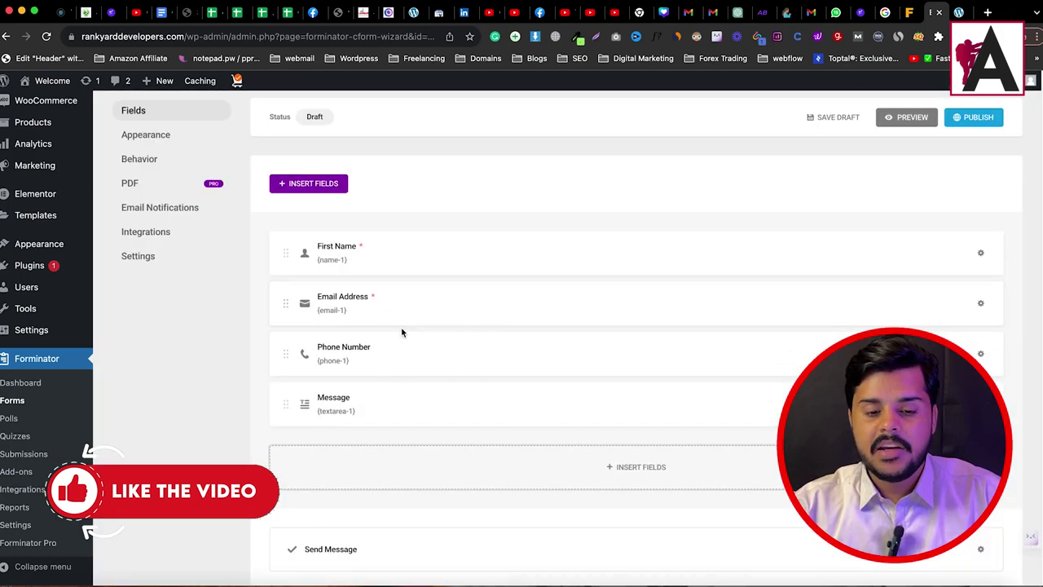
left_click(649, 448)
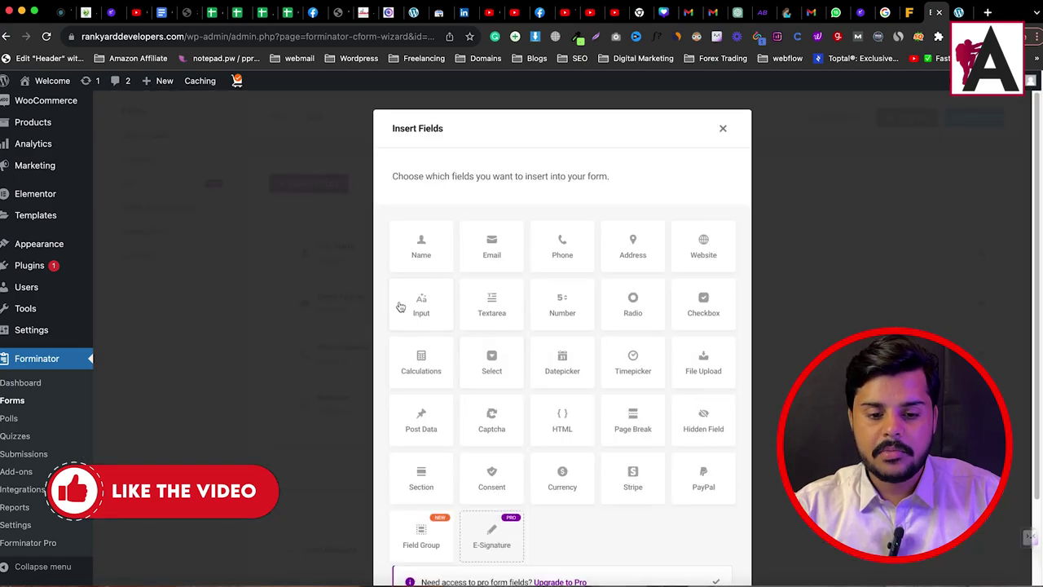
left_click(636, 318)
scroll(698, 519, "down", 5)
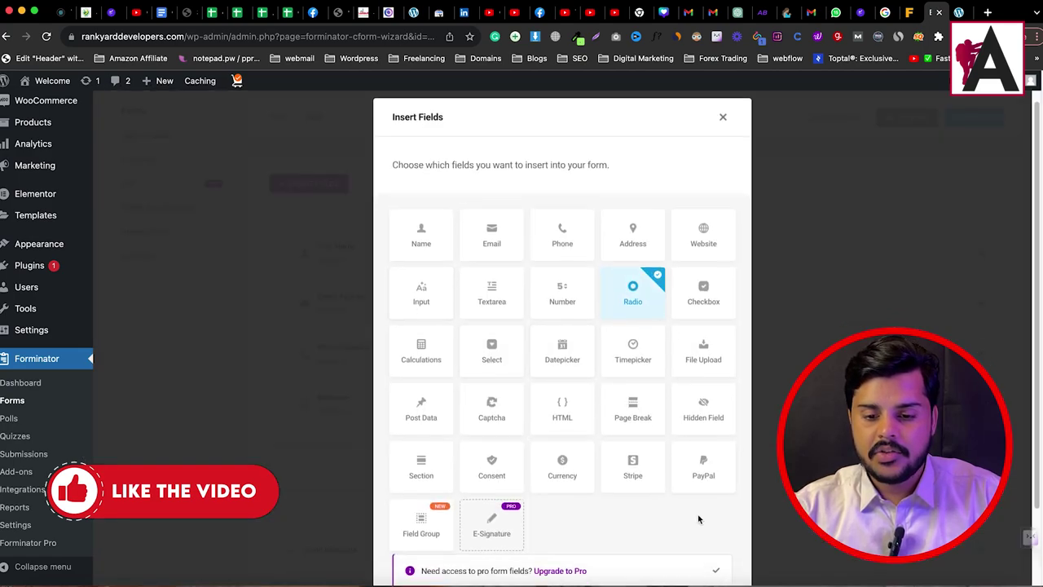
left_click(692, 542)
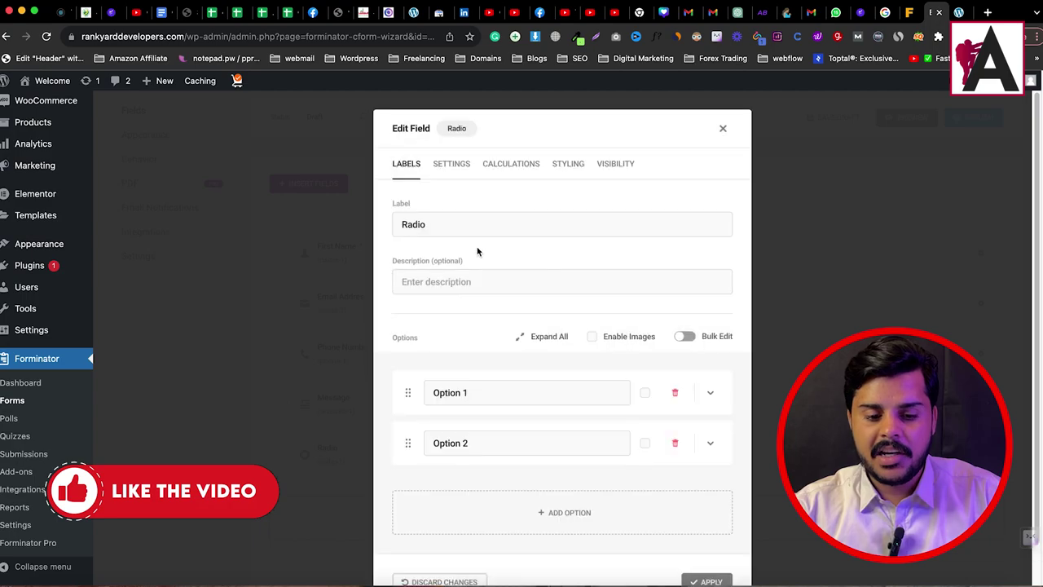
Step: Label the radio field 'Gender' with options Male, Female and Not Specified, and apply
left_click_drag(427, 224, 404, 229)
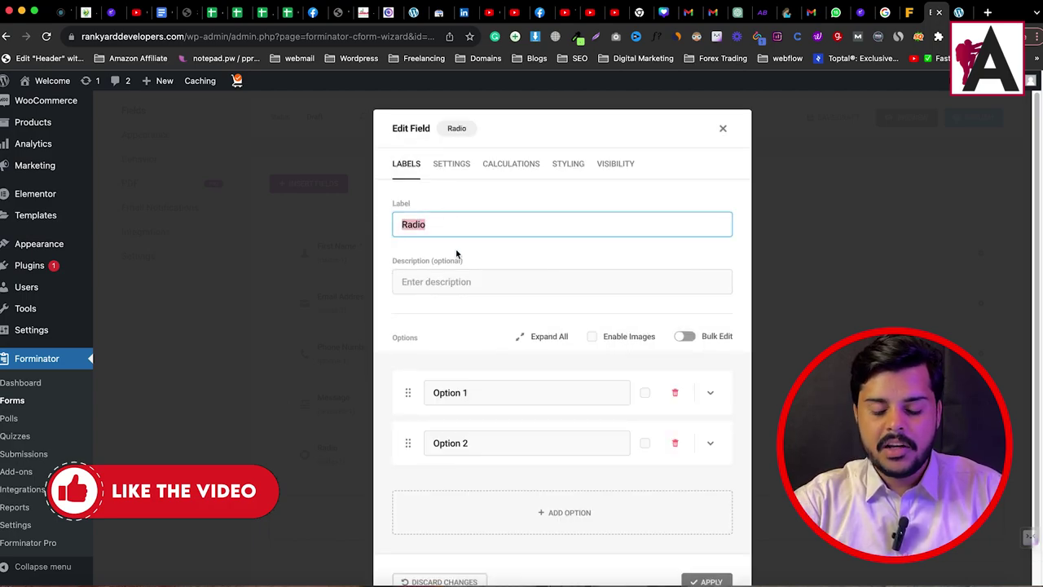
type("Gender")
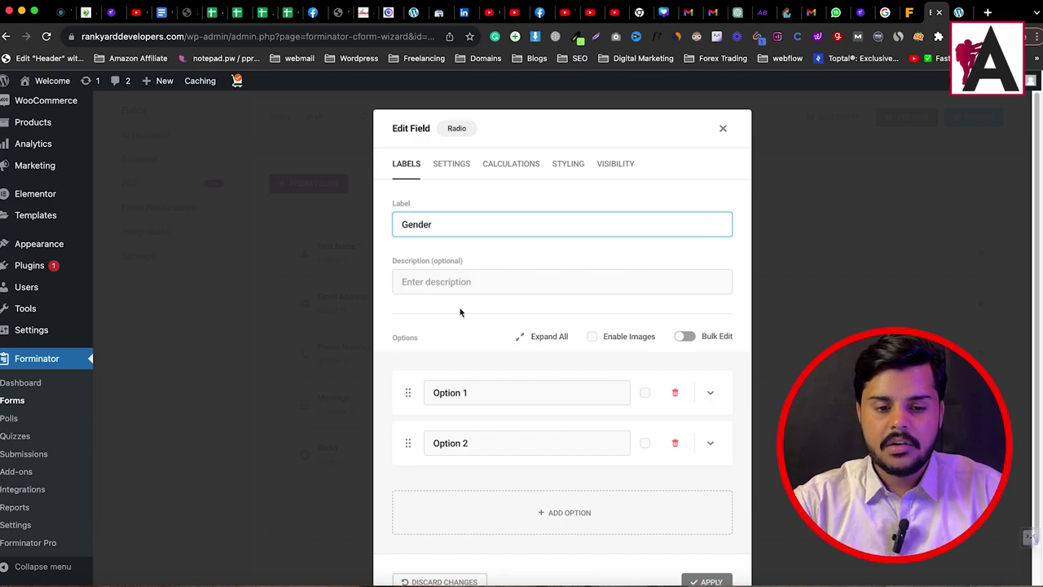
left_click(453, 393)
type("Male")
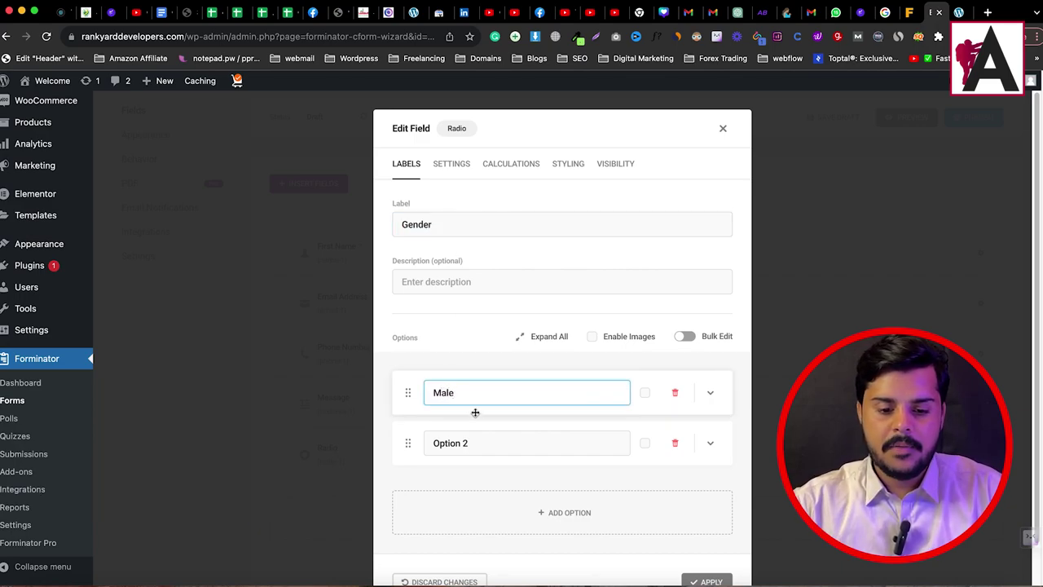
left_click(486, 437)
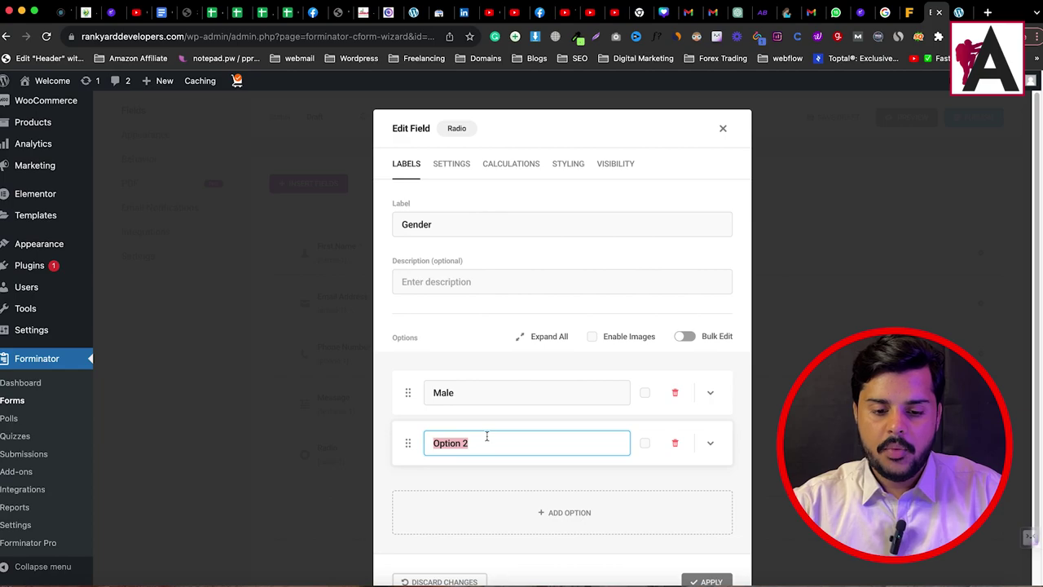
type("Female")
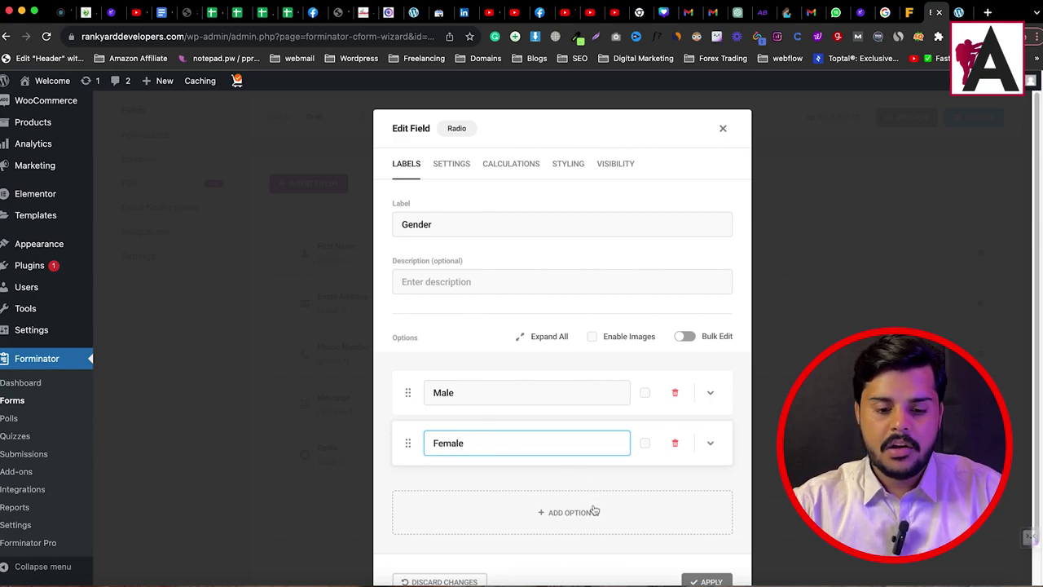
left_click(574, 512)
left_click(497, 538)
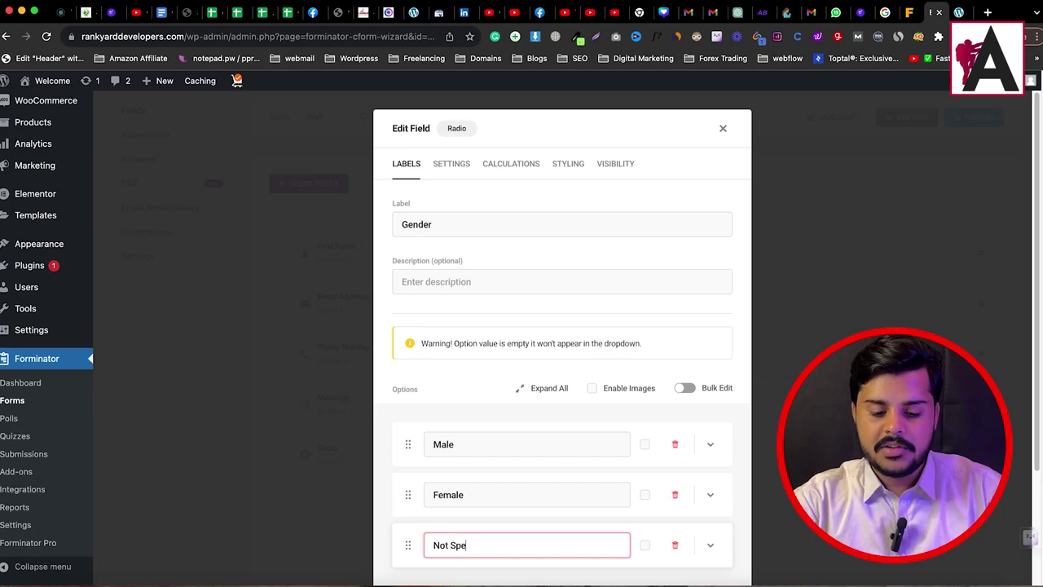
scroll(524, 431, "down", 3)
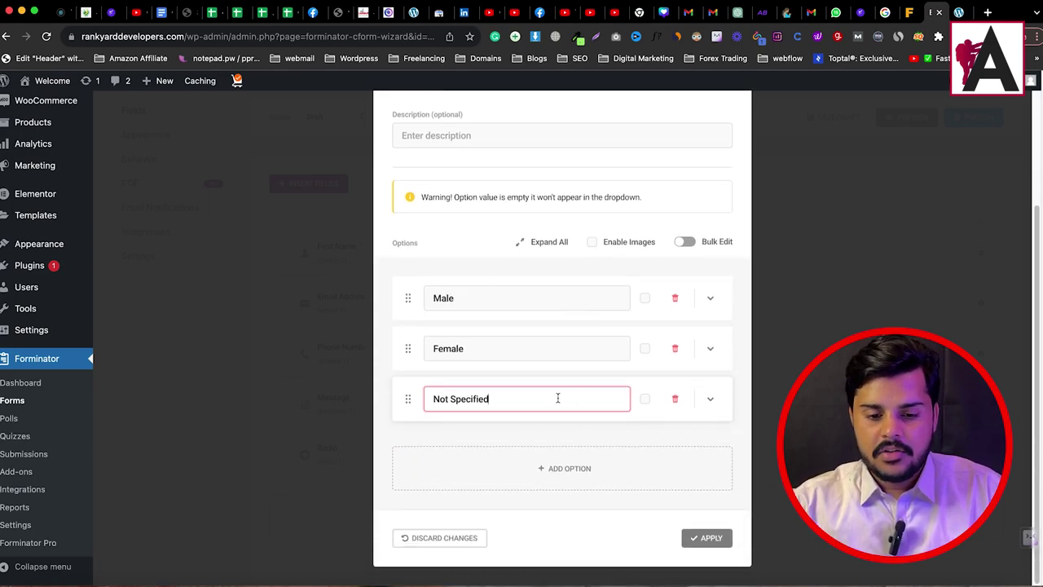
left_click(702, 538)
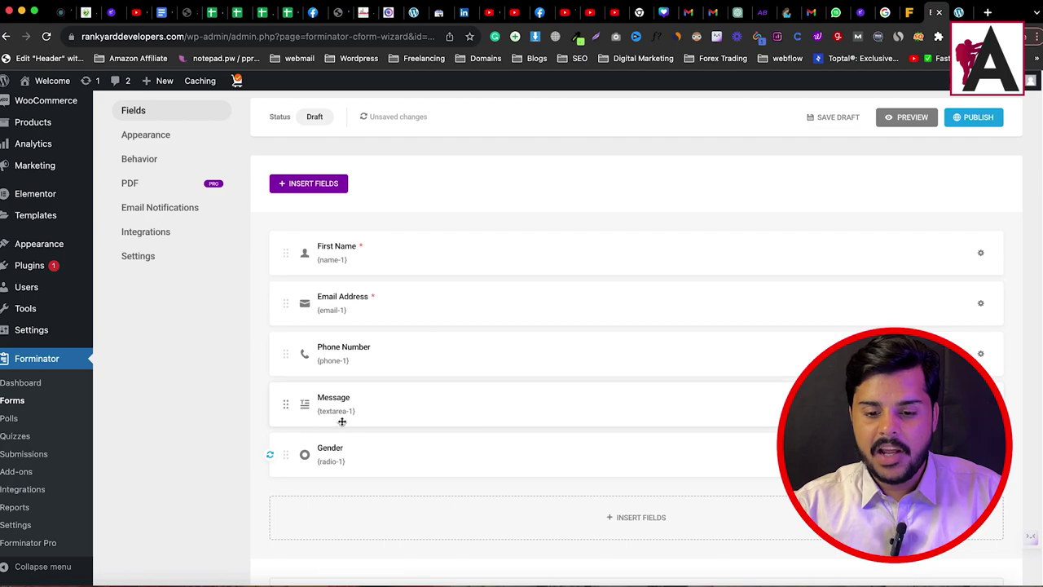
Step: Drag Gender between Phone Number and Message, keeping Email Address on its own row
left_click_drag(288, 456, 395, 285)
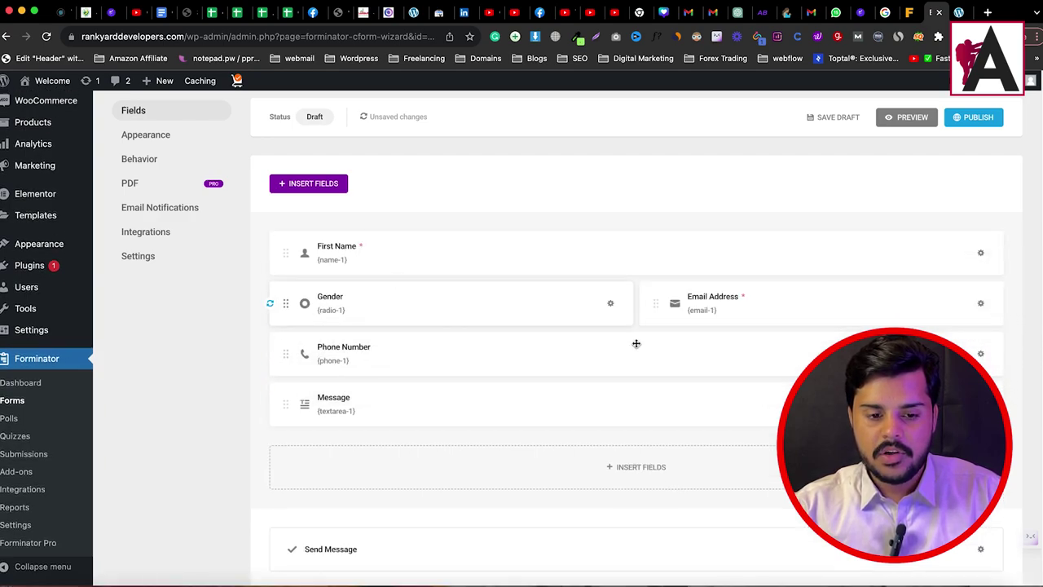
left_click_drag(656, 303, 657, 344)
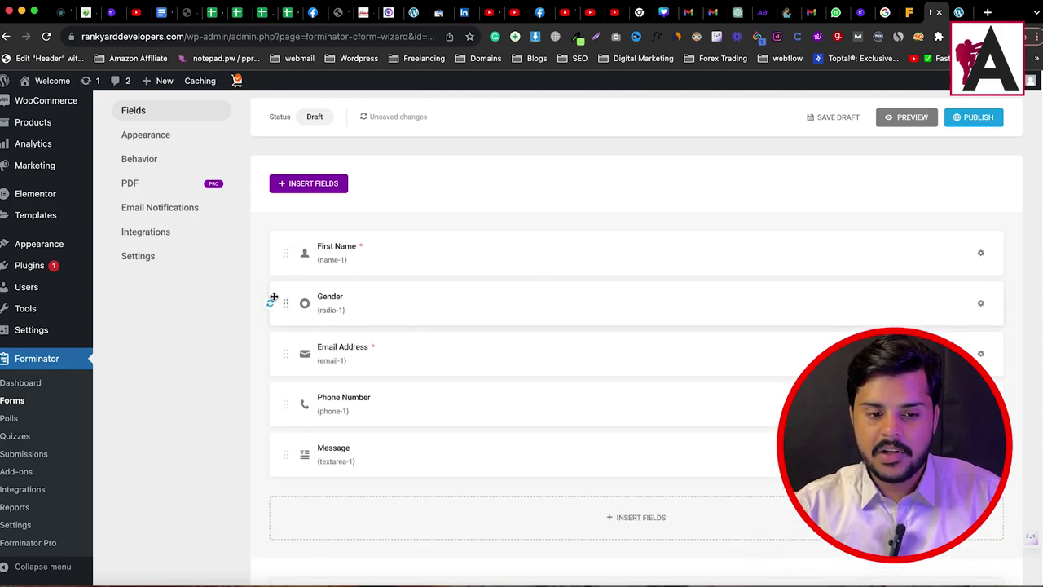
left_click_drag(285, 303, 329, 372)
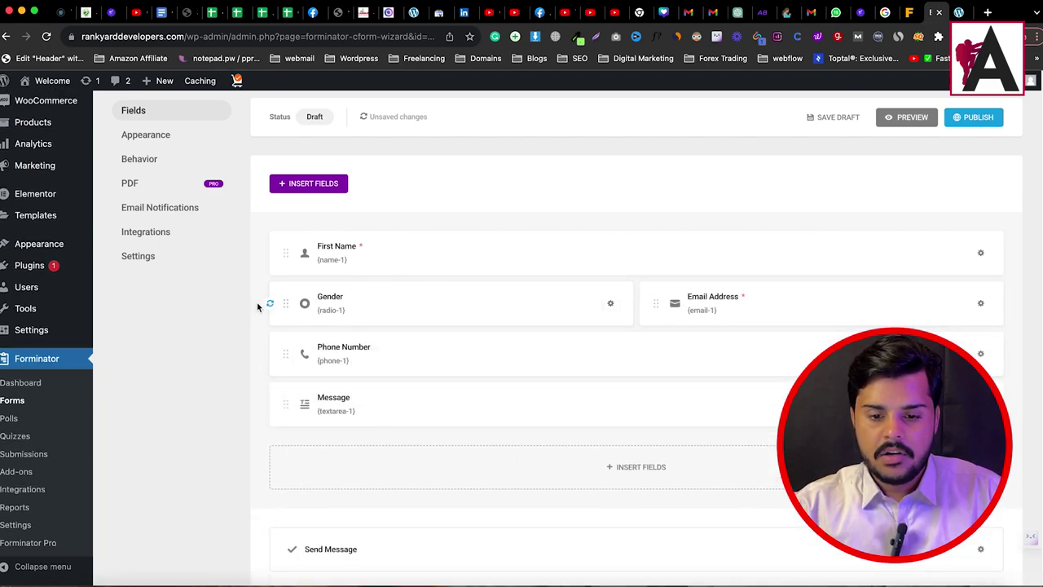
mouse_move(287, 303)
left_mouse_down()
mouse_move(353, 375)
mouse_move(270, 398)
mouse_move(289, 402)
mouse_move(284, 411)
left_mouse_up()
left_click_drag(659, 404, 542, 454)
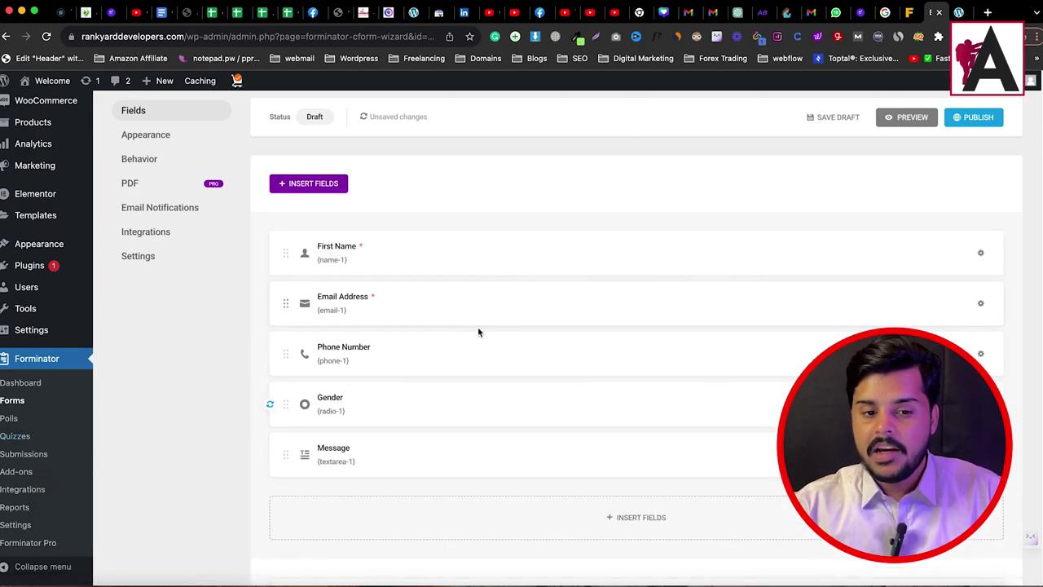
scroll(349, 318, "down", 1)
scroll(379, 454, "up", 1)
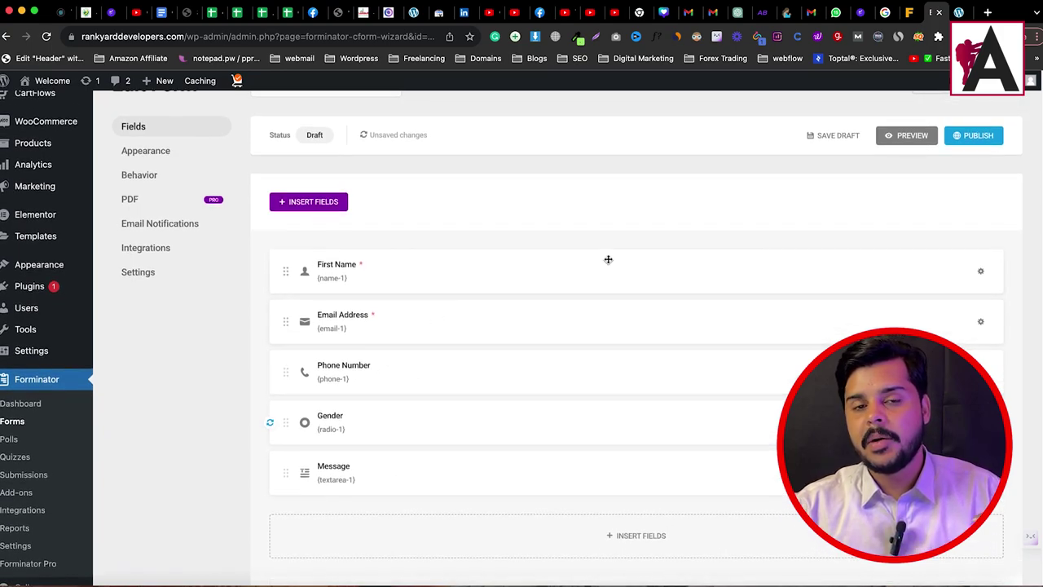
Step: Publish the form and copy its shortcode [forminator_form id="5459"]
left_click(969, 138)
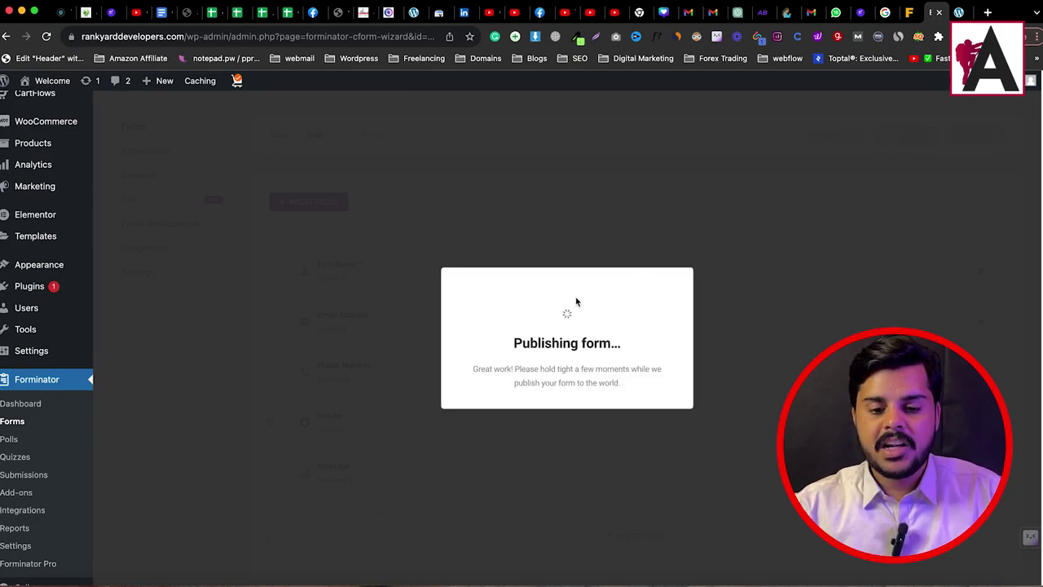
triple_click(589, 412)
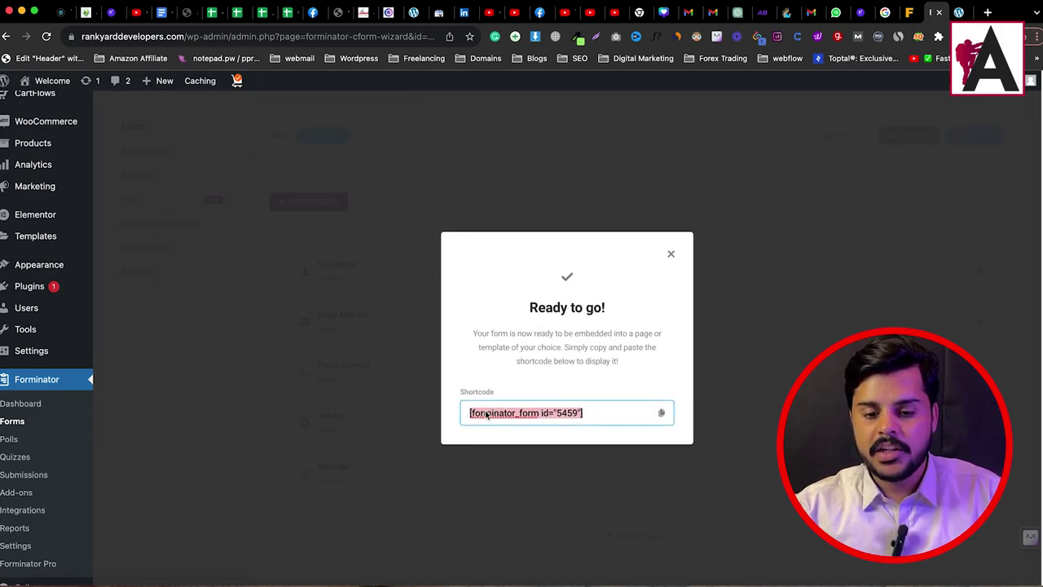
left_click(662, 413)
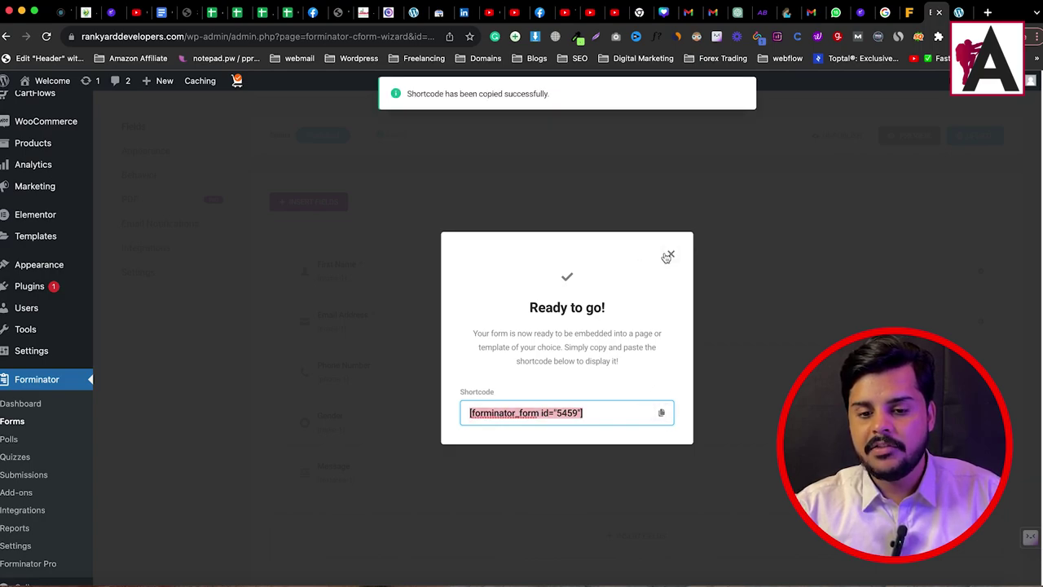
left_click(666, 259)
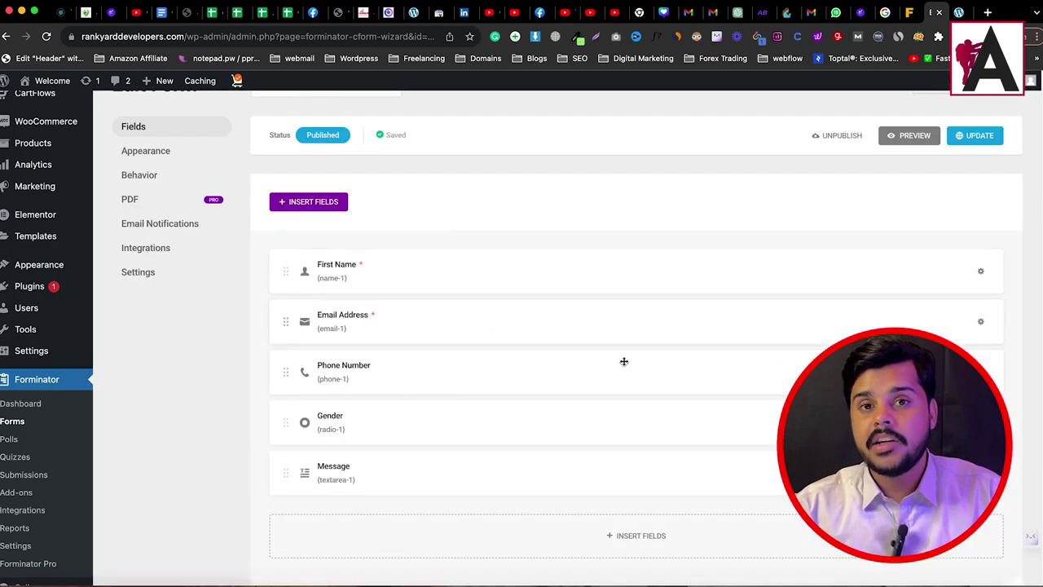
left_click(17, 422)
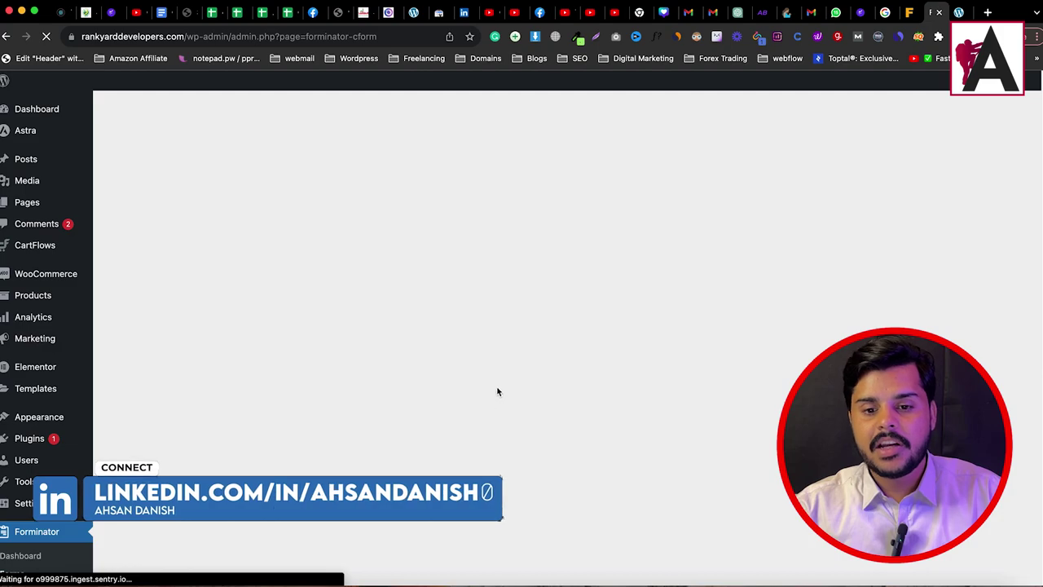
Step: Confirm 'contact us' shows as Published, then switch to the Contact page
scroll(721, 407, "down", 3)
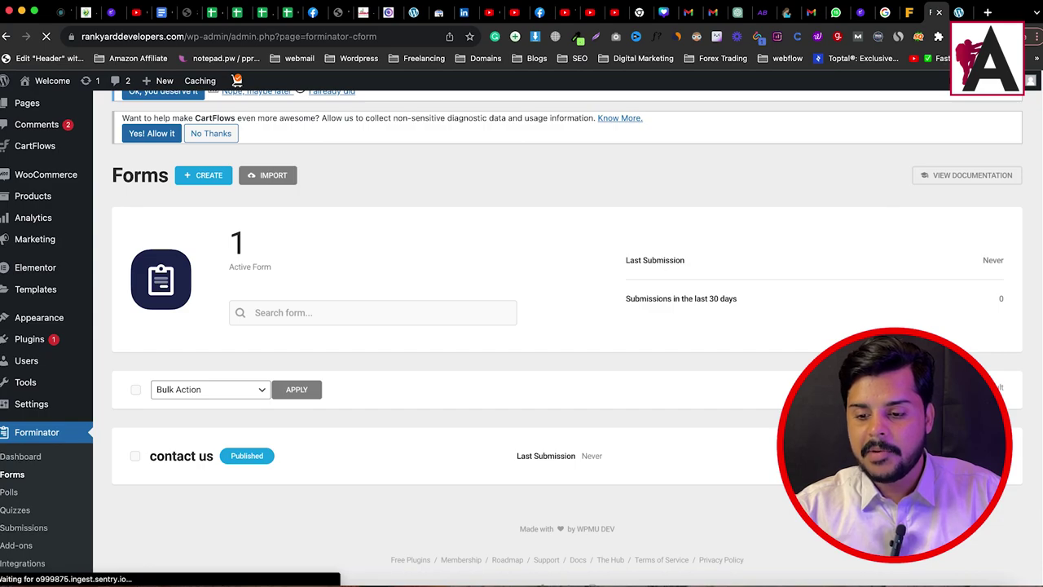
scroll(522, 326, "down", 2)
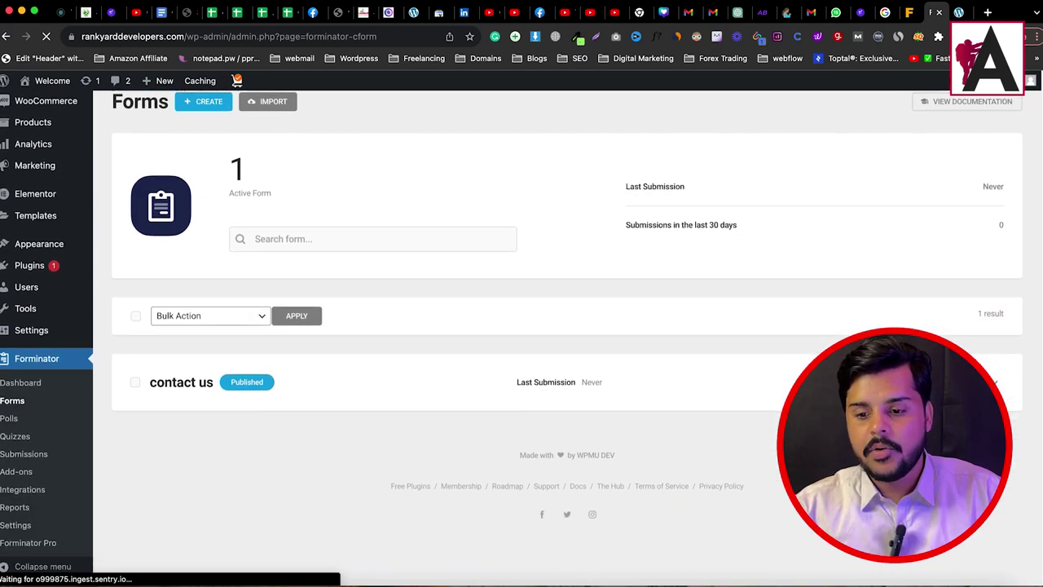
scroll(568, 305, "down", 1)
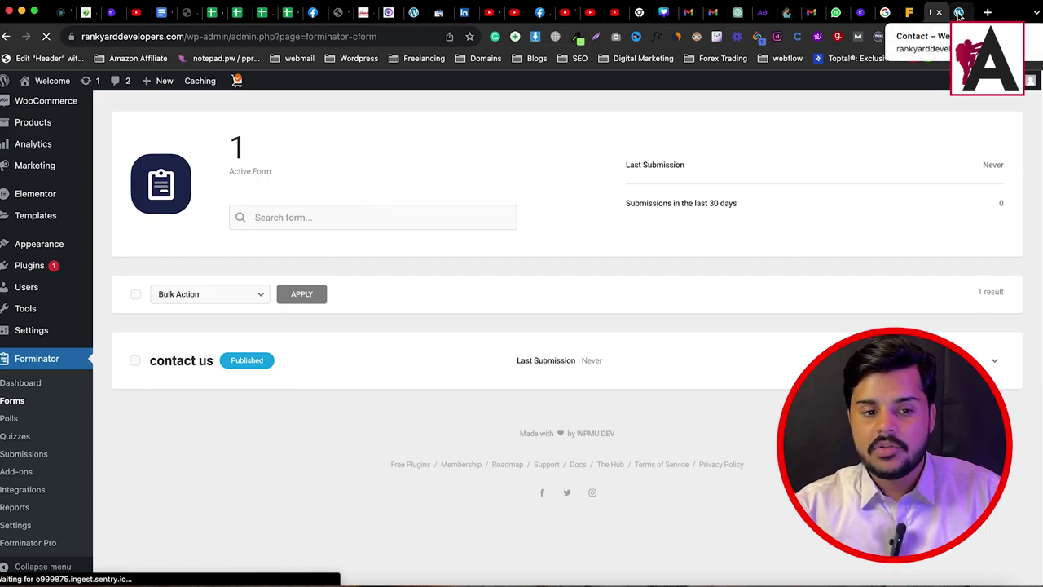
left_click(958, 13)
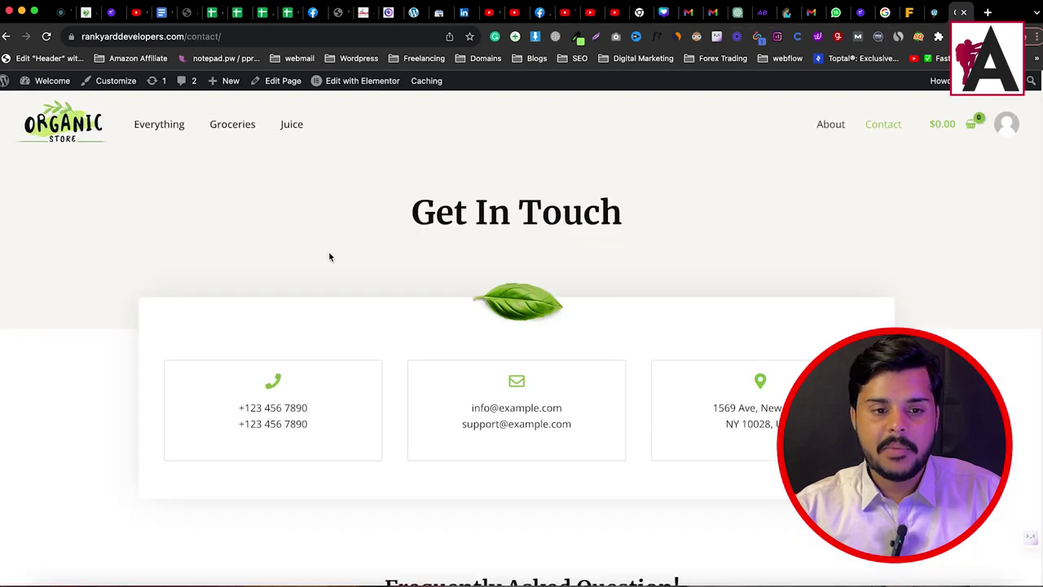
Step: Launch the Contact page in Elementor via the admin bar's Edit with Elementor
mouse_move(356, 82)
left_click(356, 81)
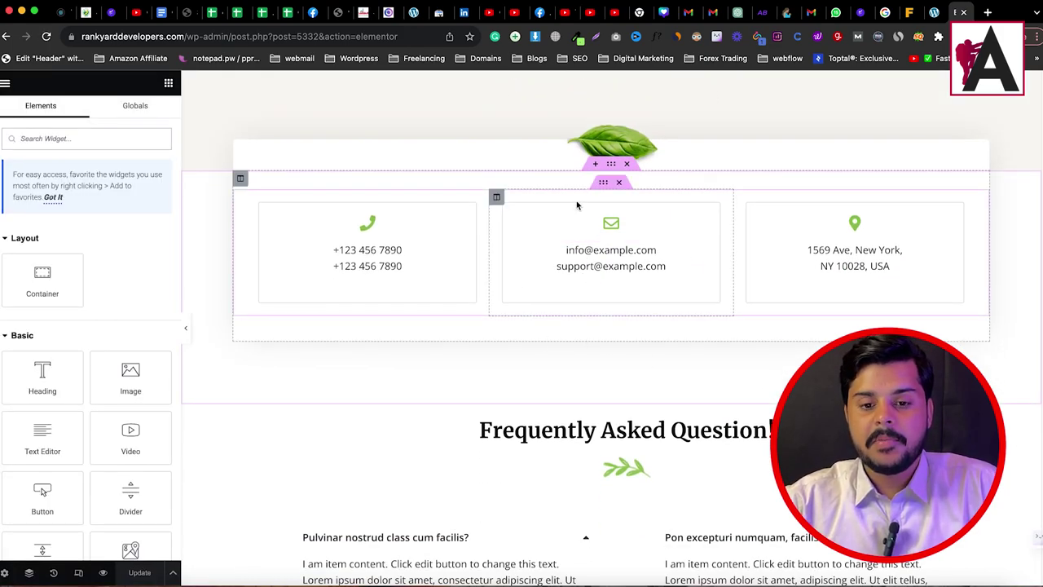
Step: Duplicate the contact-boxes section below the leaf image
scroll(656, 277, "up", 3)
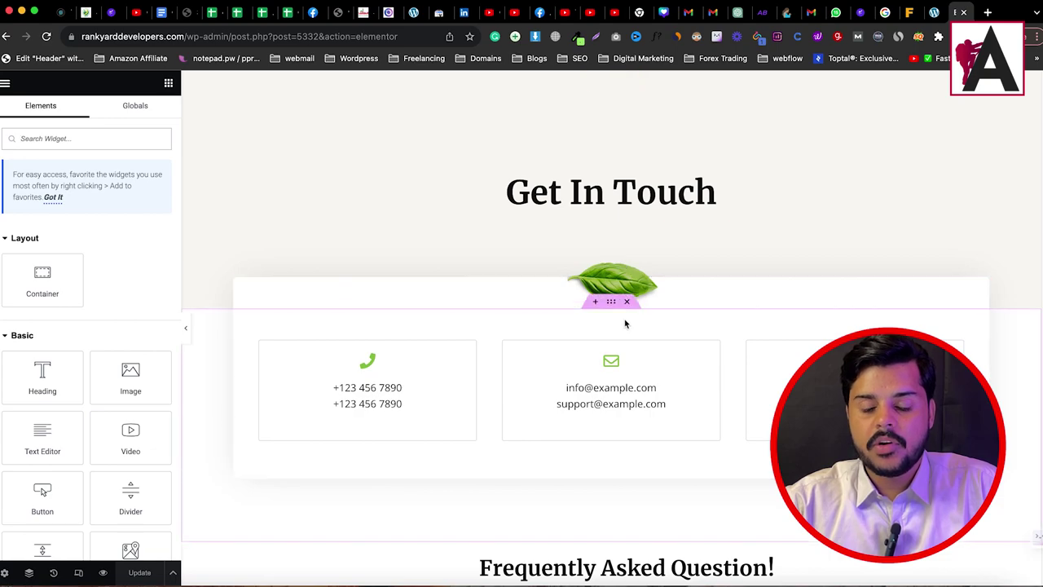
scroll(775, 189, "down", 1)
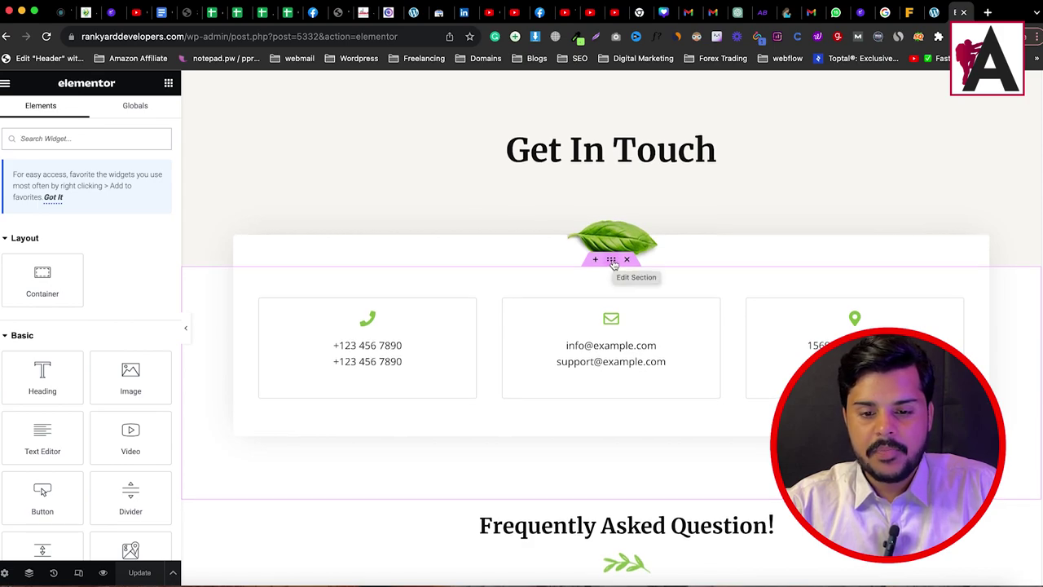
scroll(612, 261, "up", 1)
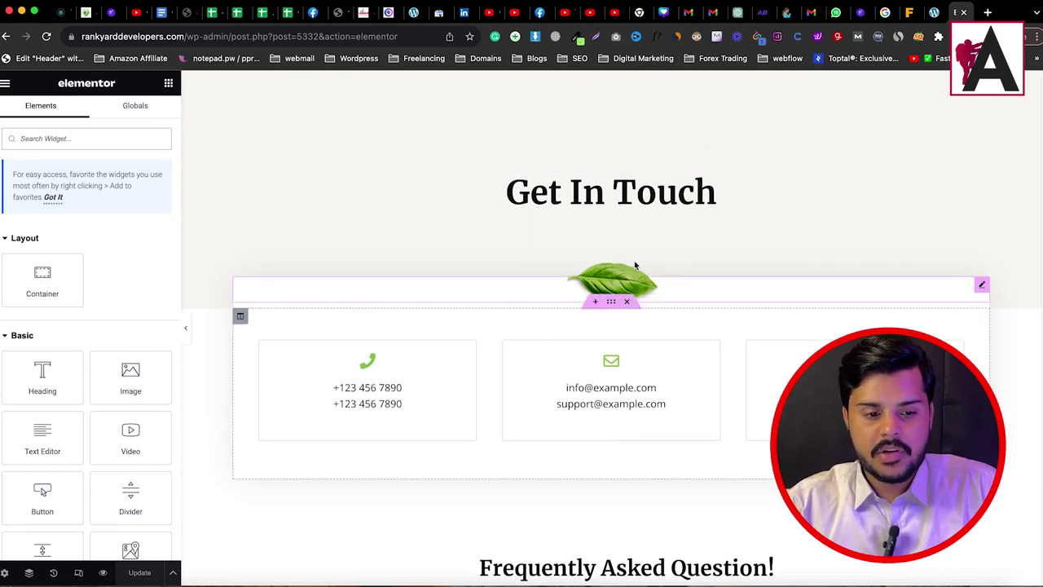
right_click(612, 304)
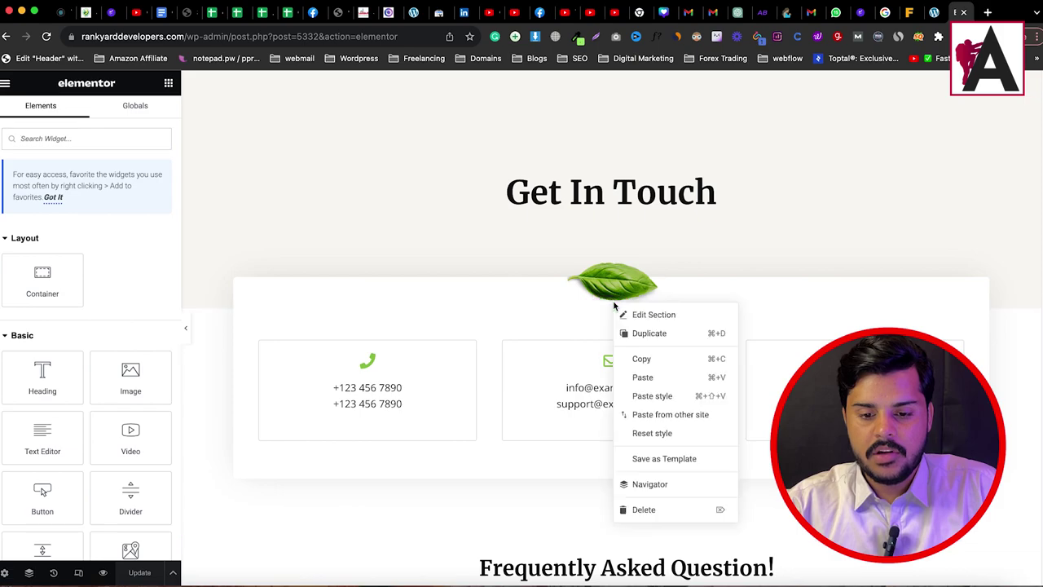
left_click(647, 334)
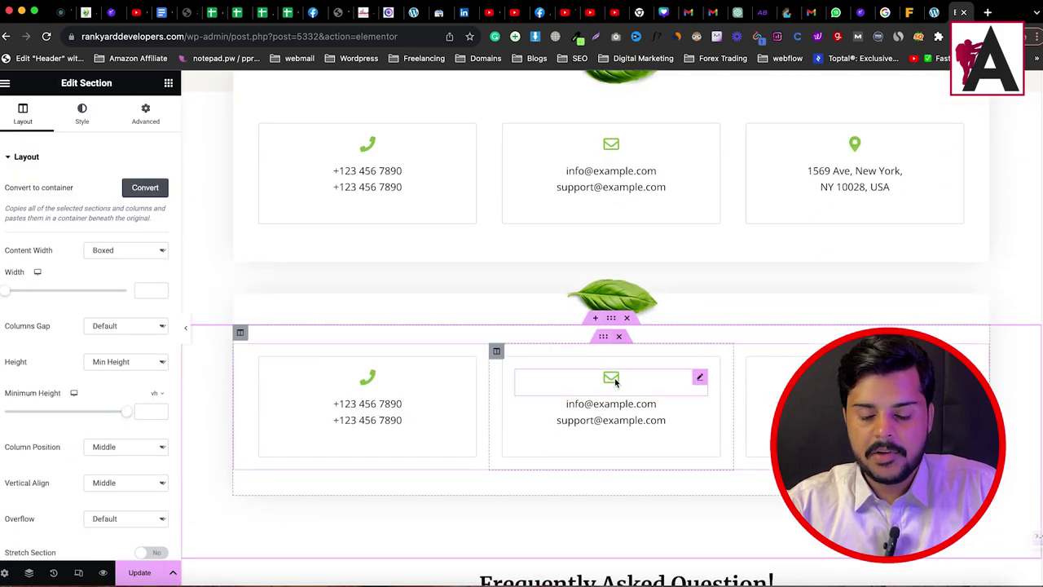
Step: Delete the middle contact-info column and the phone column from the copy
right_click(499, 355)
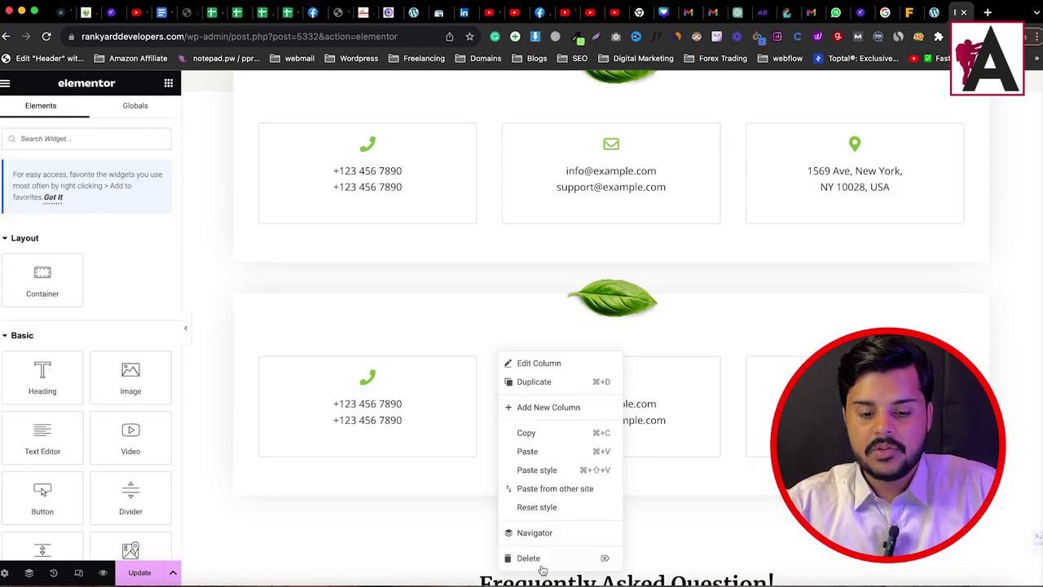
left_click(538, 560)
right_click(253, 357)
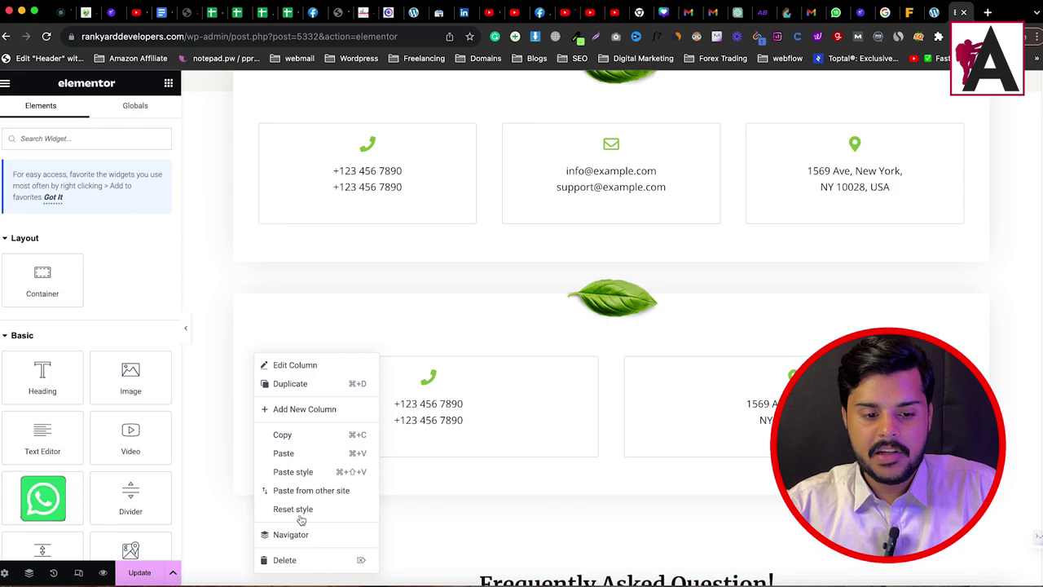
left_click(284, 560)
Step: Remove the location icon and address text, leaving the last column empty
right_click(594, 353)
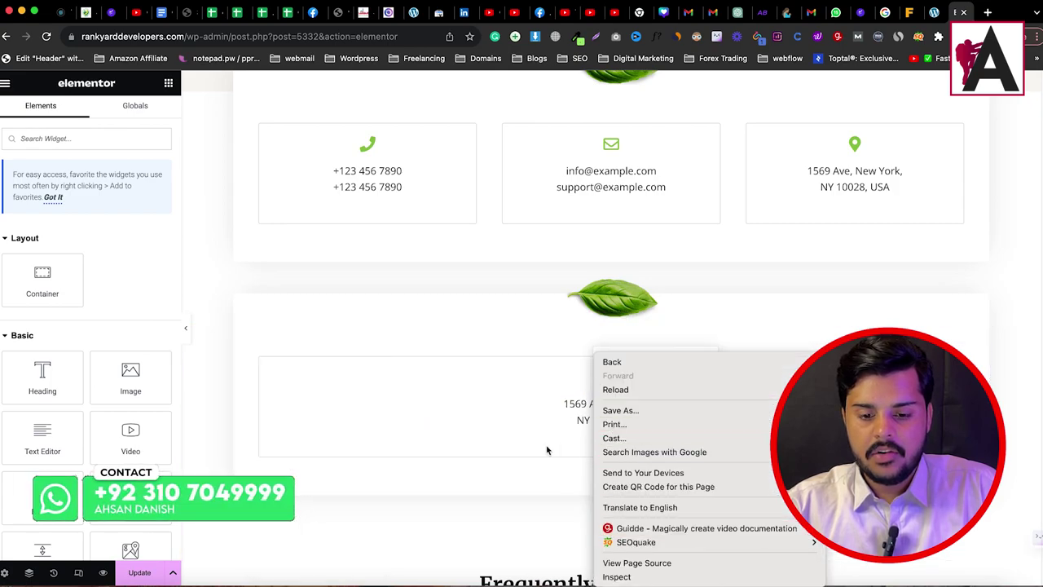
right_click(583, 386)
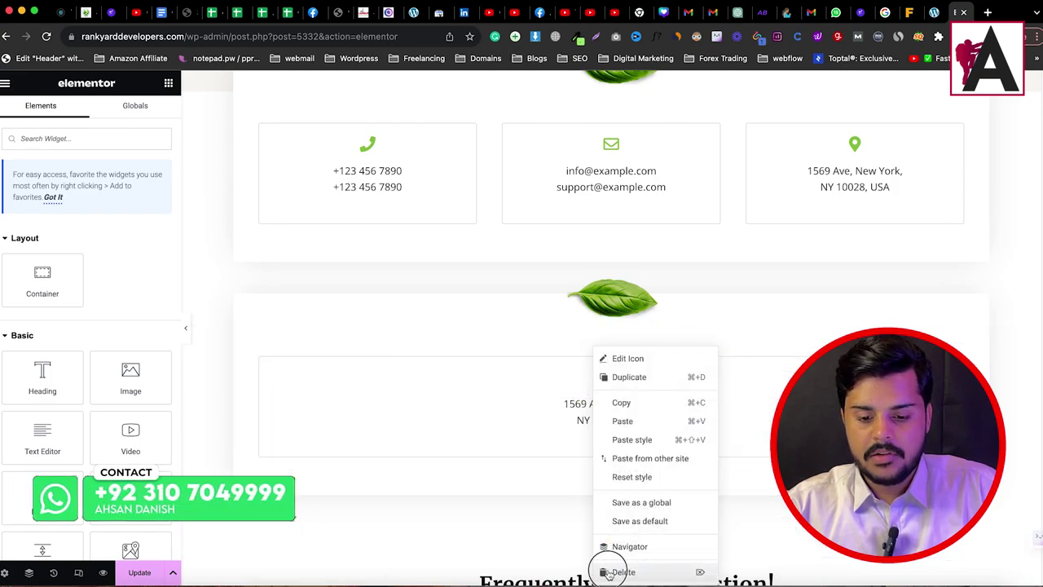
left_click(615, 568)
right_click(604, 372)
left_click(512, 373)
key("Delete")
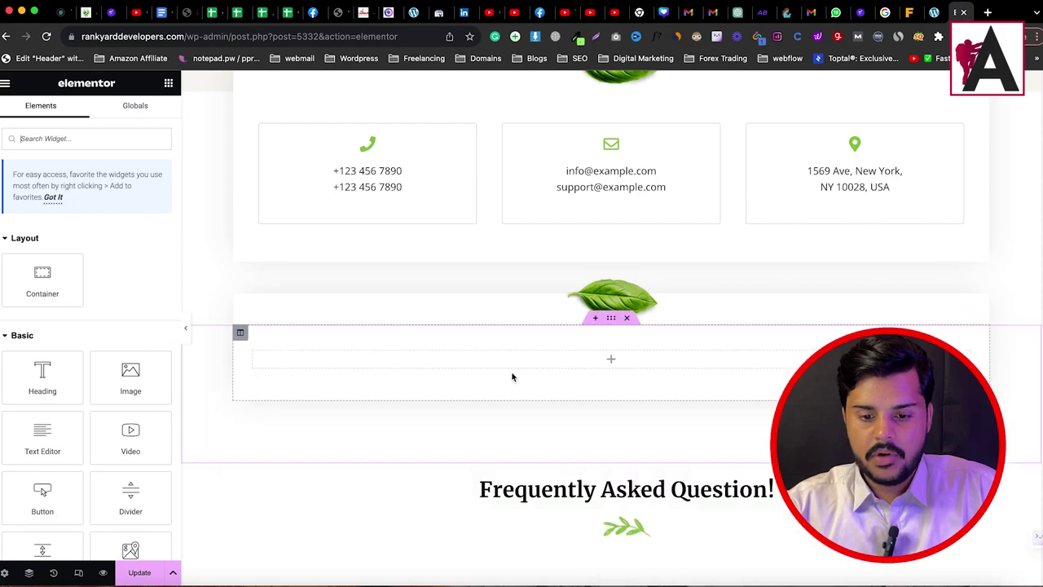
Step: Add a Shortcode widget with [forminator_form id="5459"] to the empty column and update the page
left_click(107, 137)
type("code")
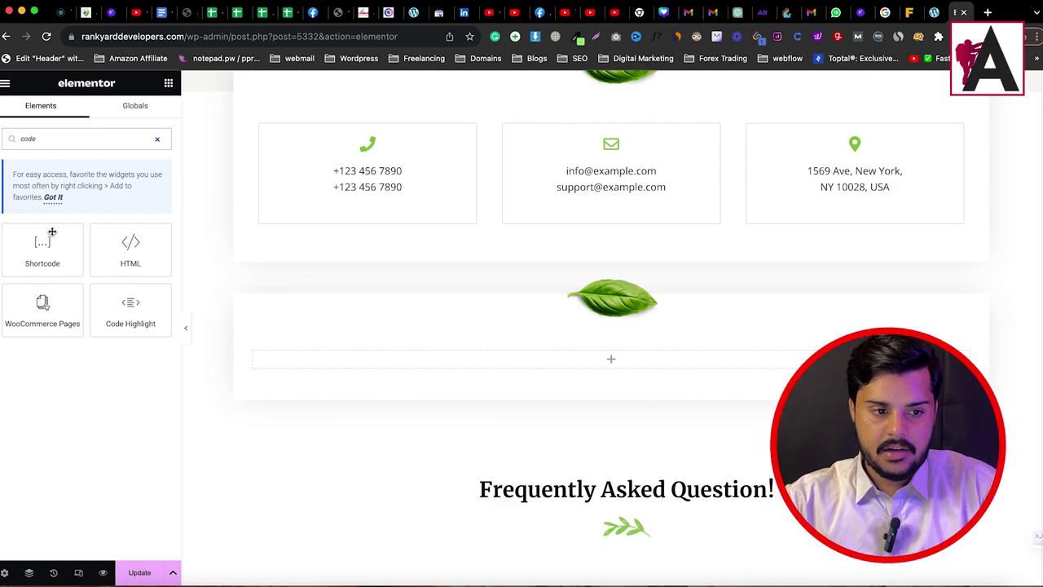
left_click_drag(40, 241, 603, 361)
left_click(67, 232)
type("[forminator_form id=\"5459\"]")
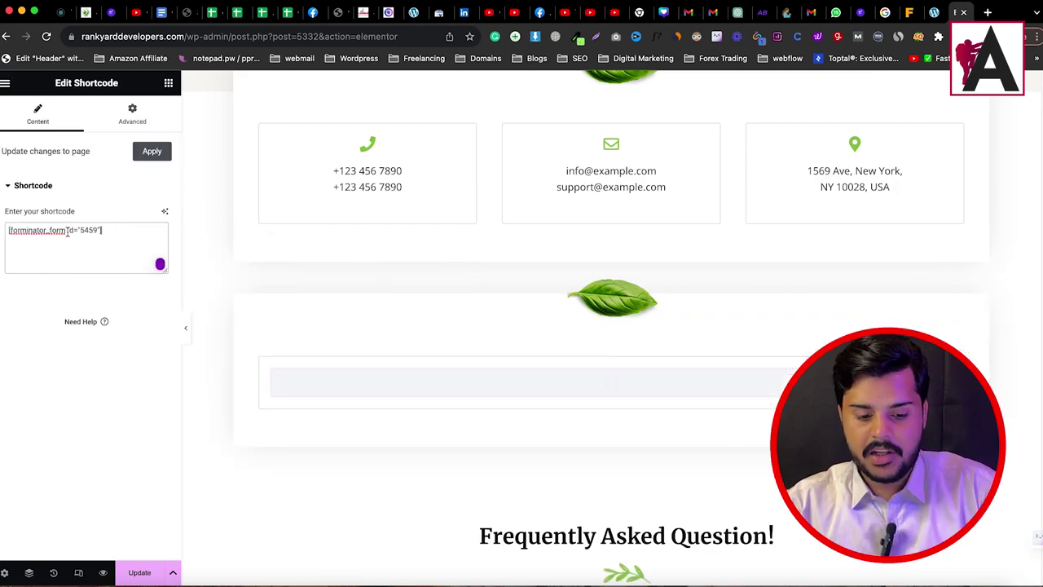
left_click(140, 573)
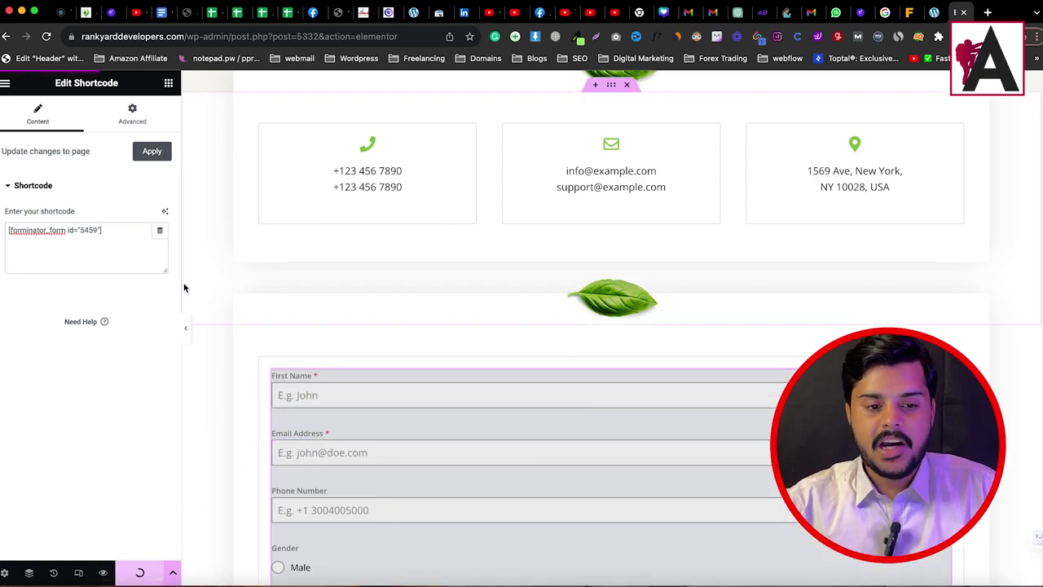
scroll(556, 412, "down", 3)
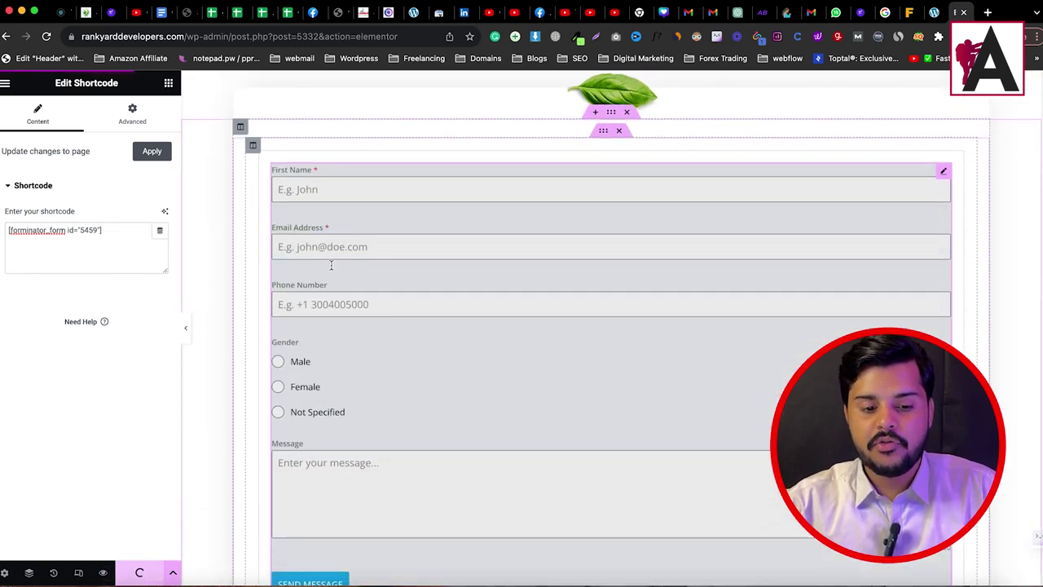
Step: Preview the page, then load the plain Contact page URL without the preview query
left_click(104, 573)
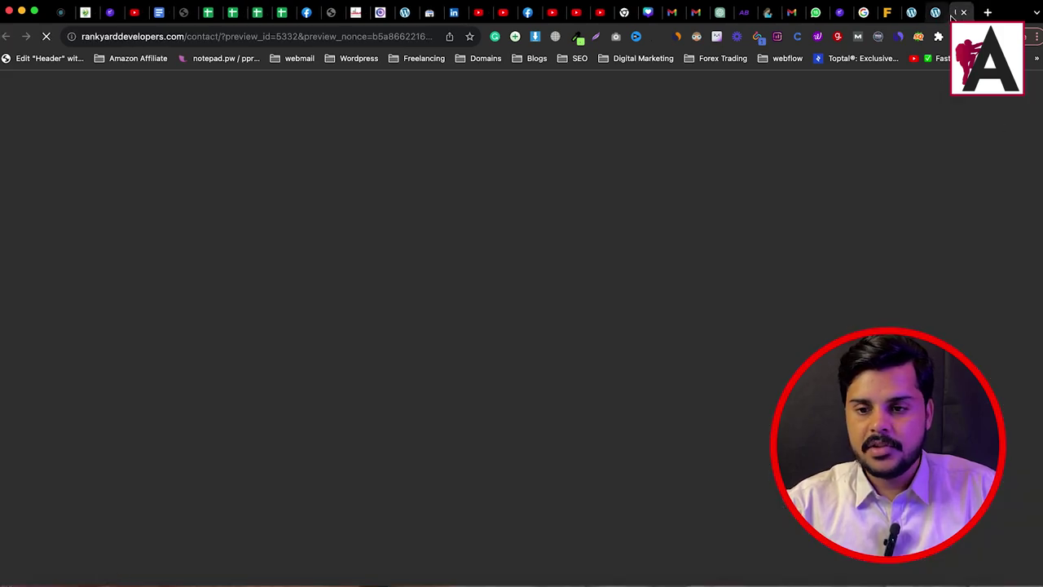
left_click(218, 38)
key("End")
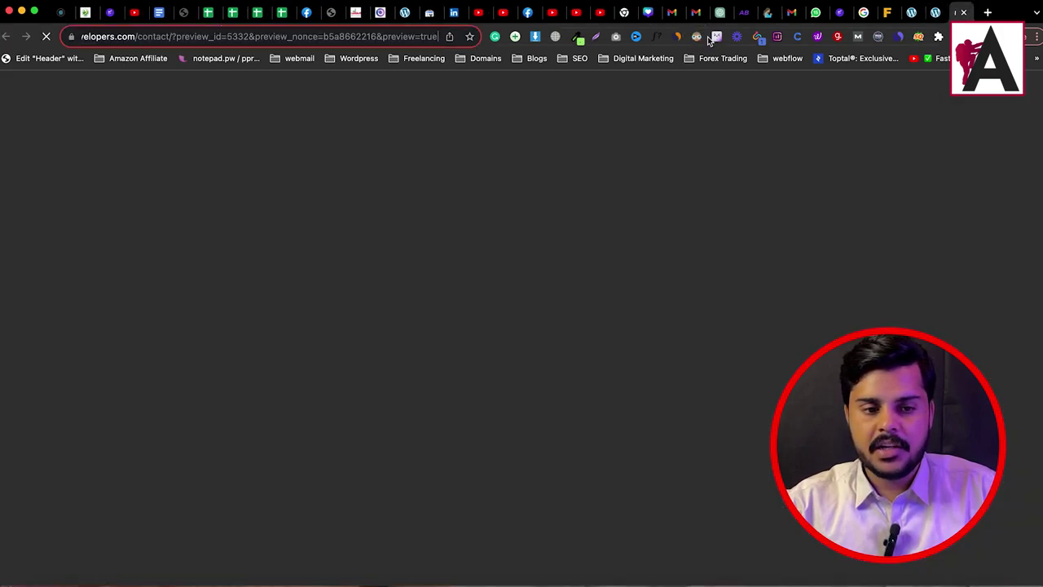
key("BackSpace")
key("Return")
scroll(335, 230, "down", 5)
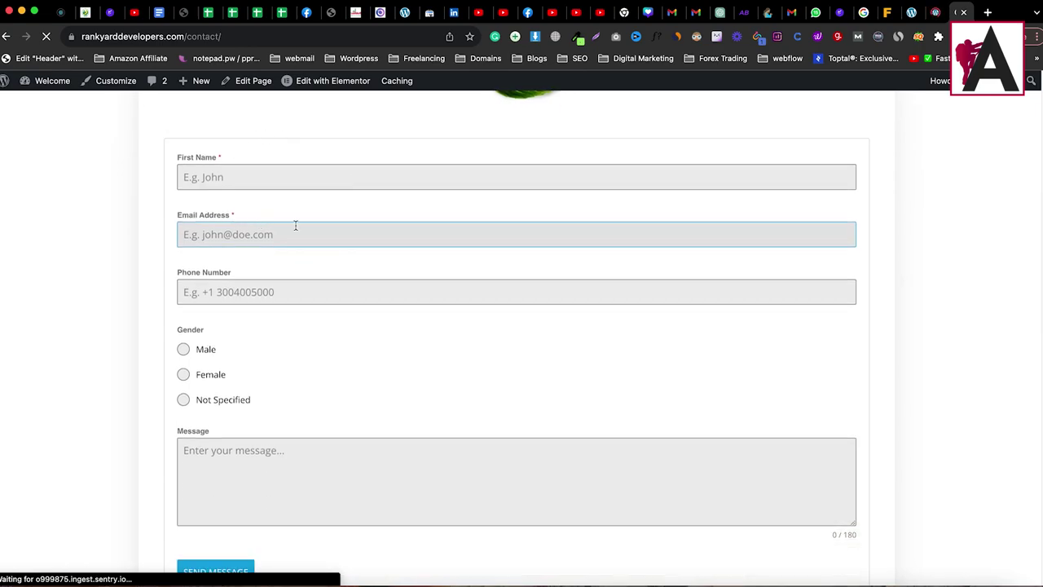
scroll(353, 348, "up", 5)
scroll(289, 319, "down", 1)
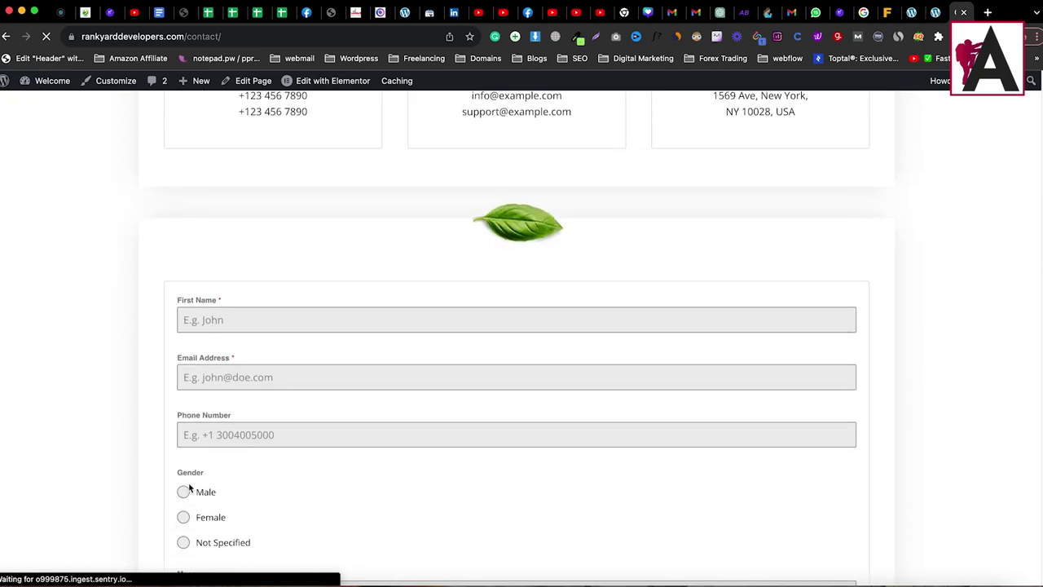
Step: Try the First Name field on the live form, then return to the Forminator Forms list
left_click(444, 316)
scroll(354, 286, "down", 4)
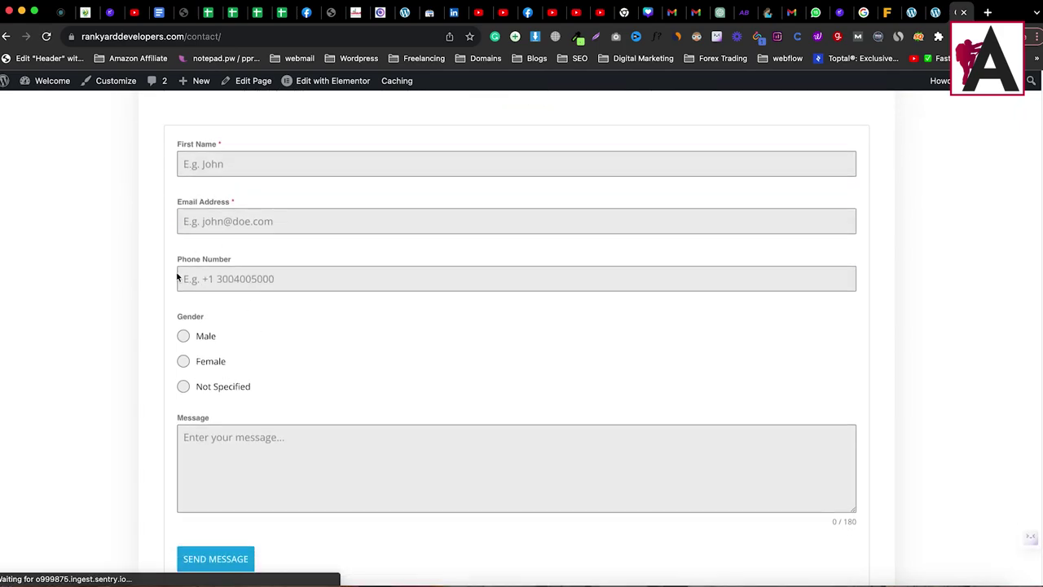
left_click(297, 157)
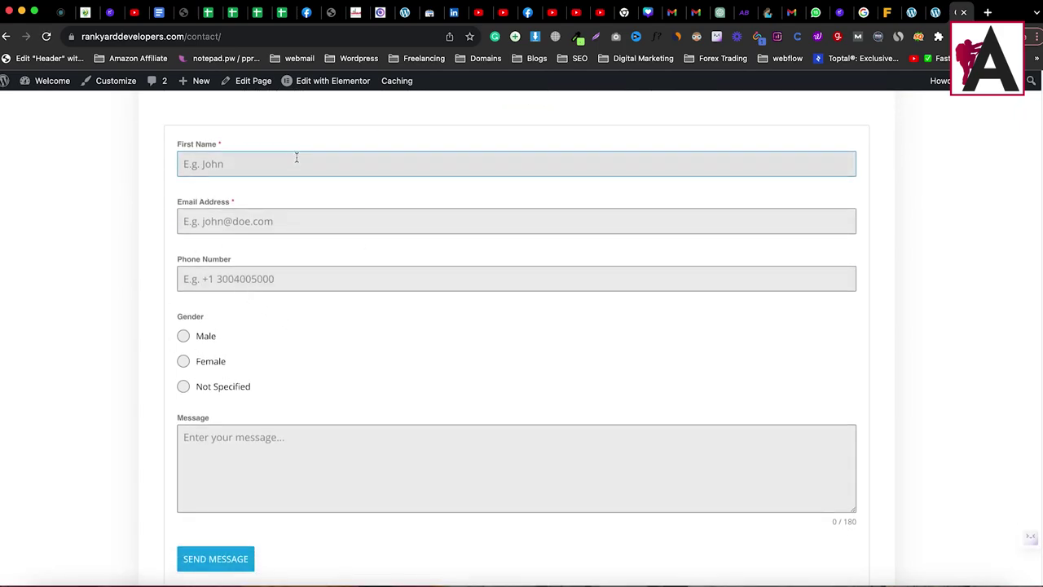
left_click(317, 161)
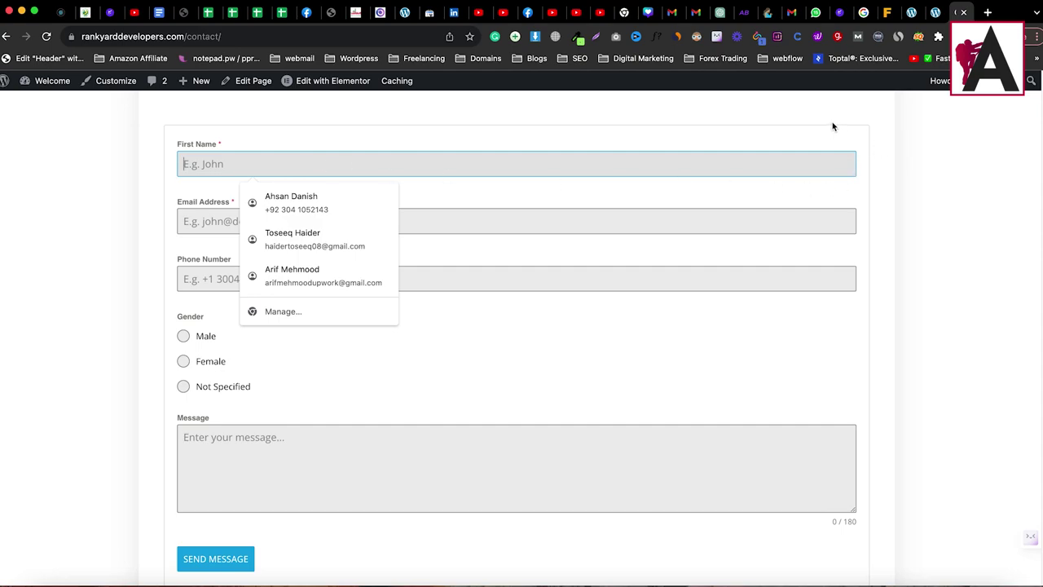
left_click(832, 127)
left_click(934, 13)
scroll(378, 458, "down", 3)
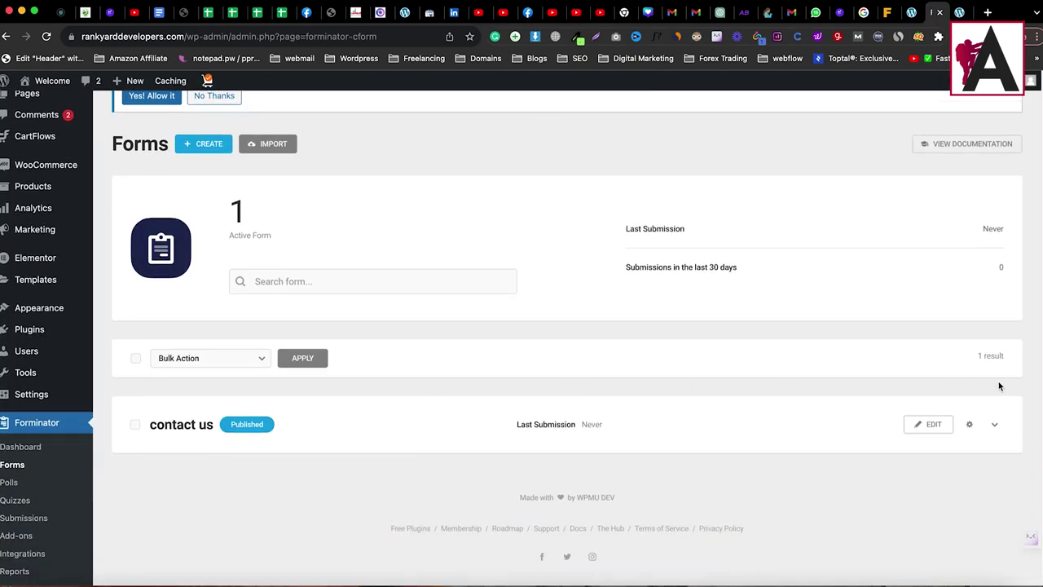
Step: Edit the contact us form and set its Appearance design style to Material
left_click(933, 424)
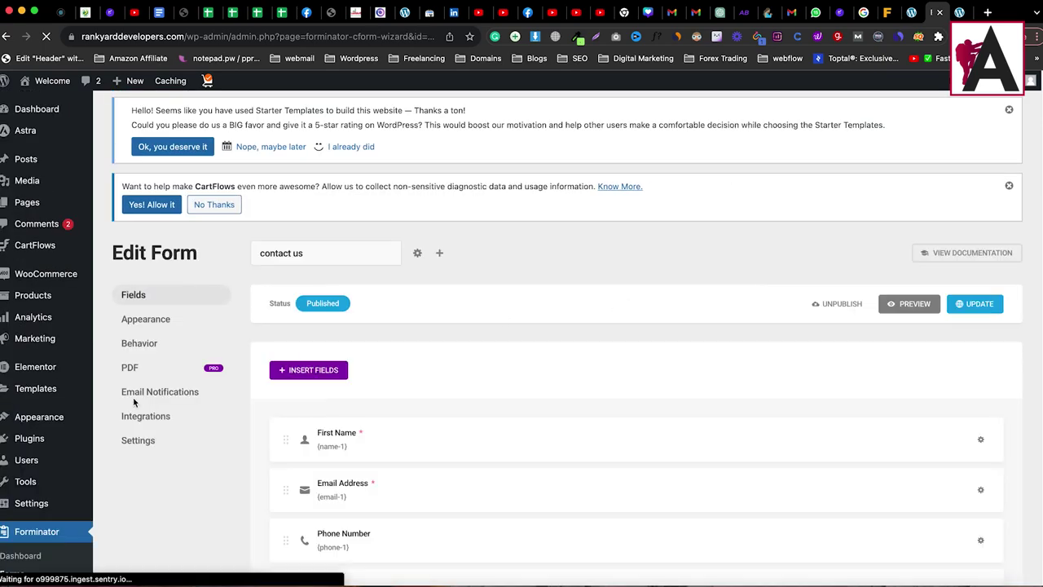
left_click(143, 323)
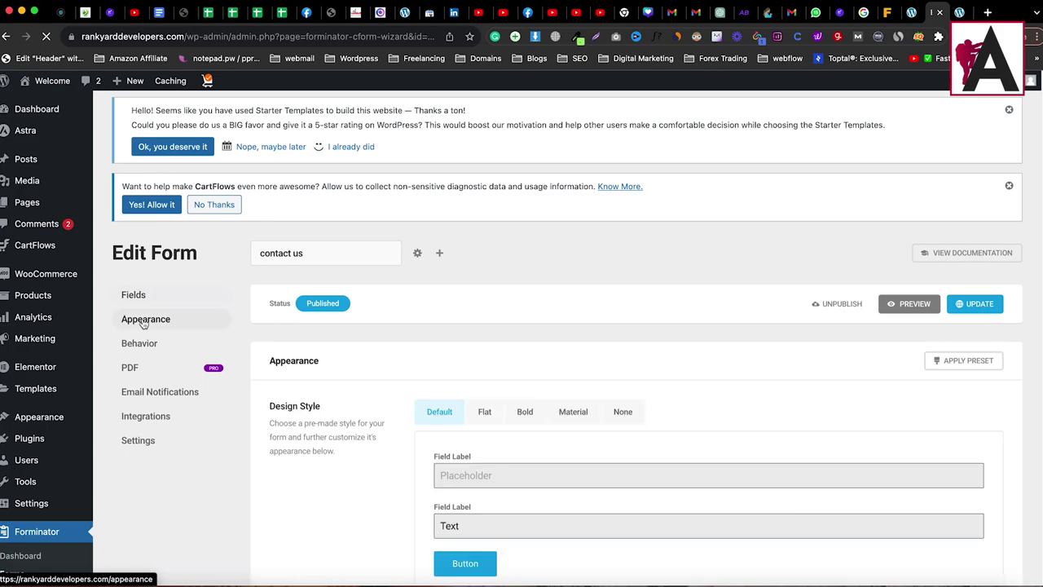
scroll(151, 325, "down", 5)
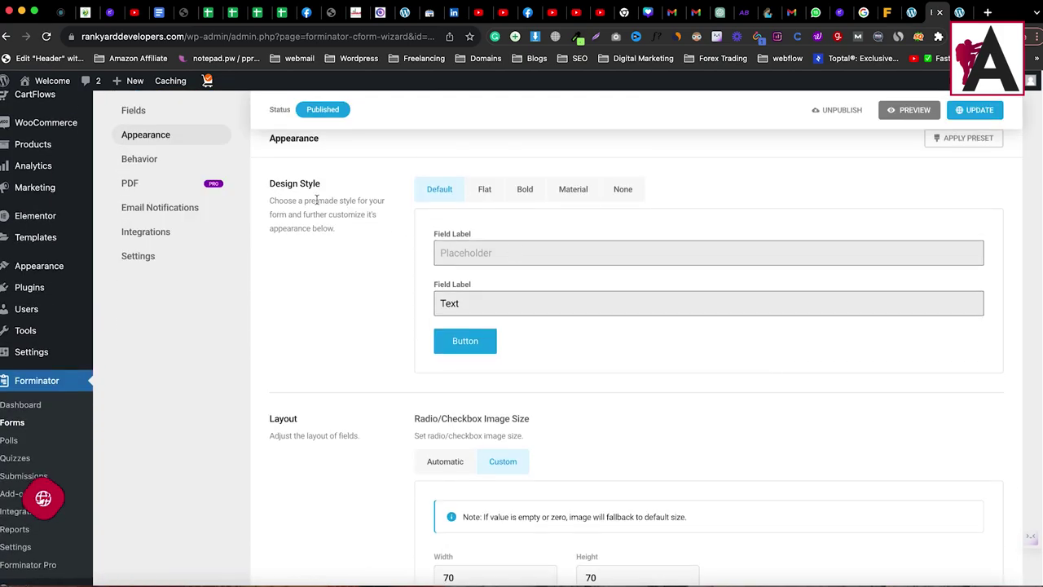
left_click(486, 193)
left_click(526, 196)
left_click(562, 196)
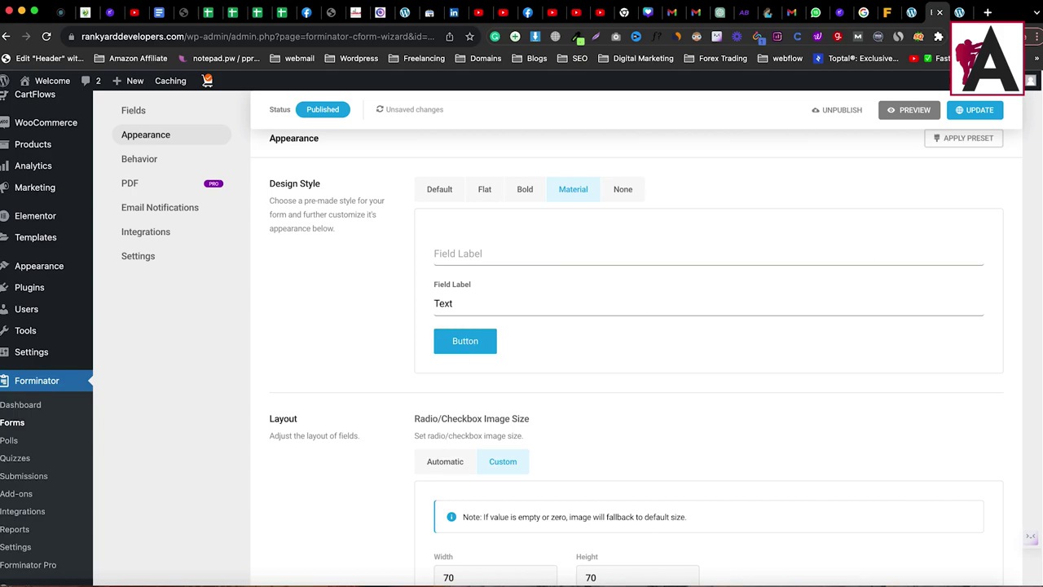
Step: Switch to custom form colours and expand the Submit Button colour settings
scroll(450, 400, "down", 3)
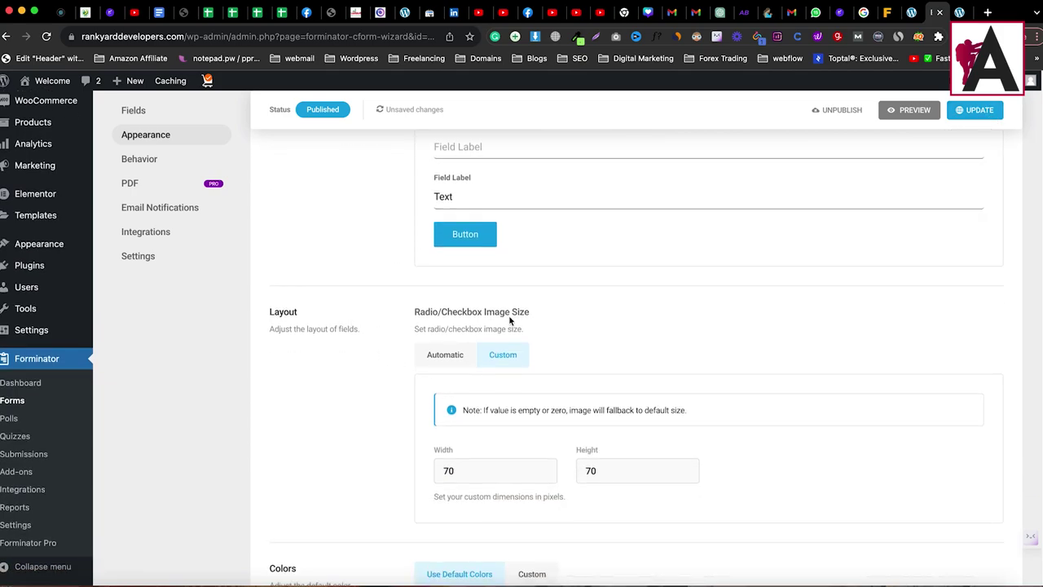
scroll(533, 344, "down", 5)
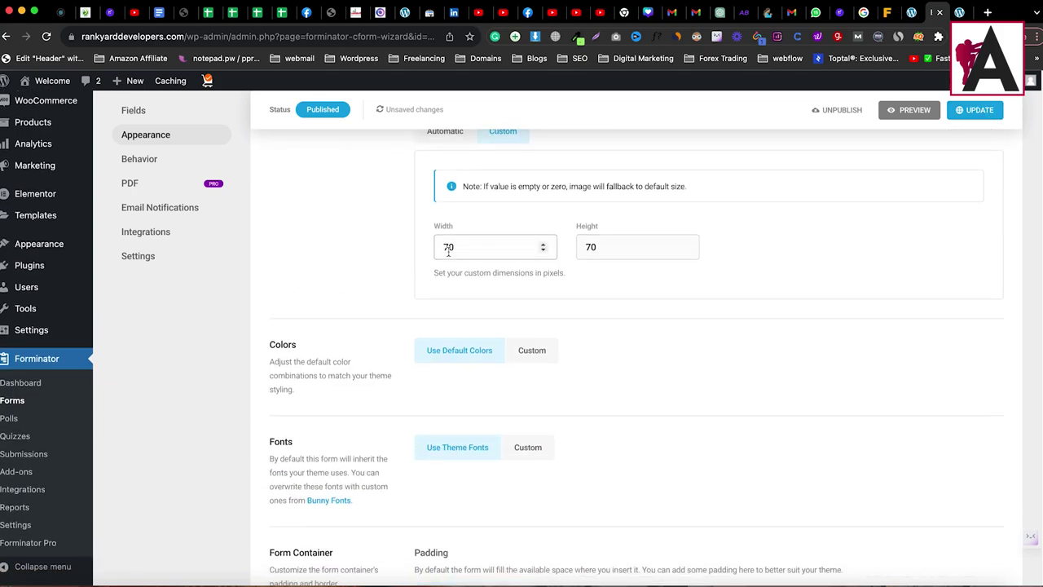
scroll(522, 228, "down", 3)
left_click(534, 237)
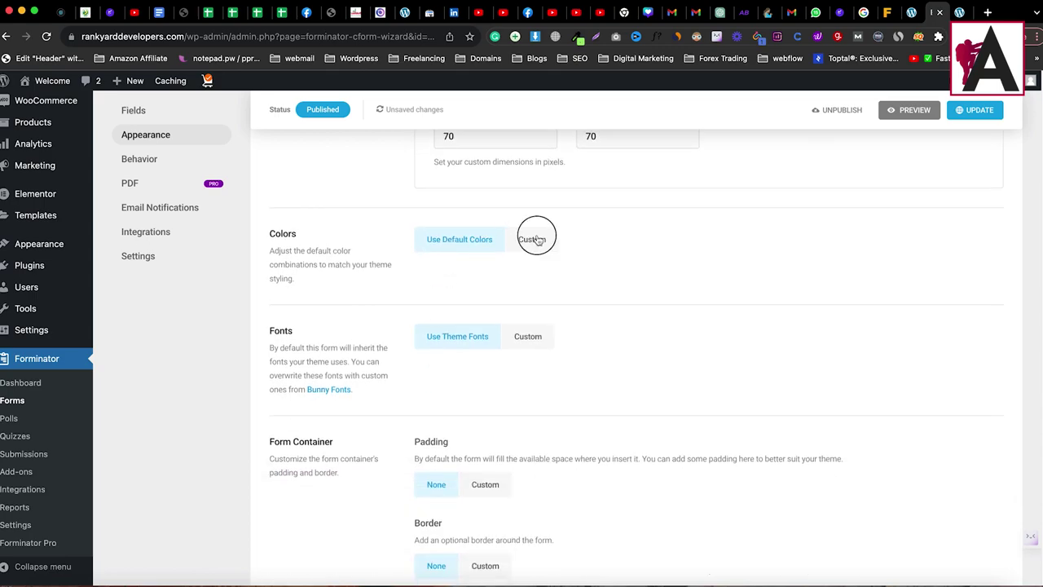
scroll(589, 323, "down", 3)
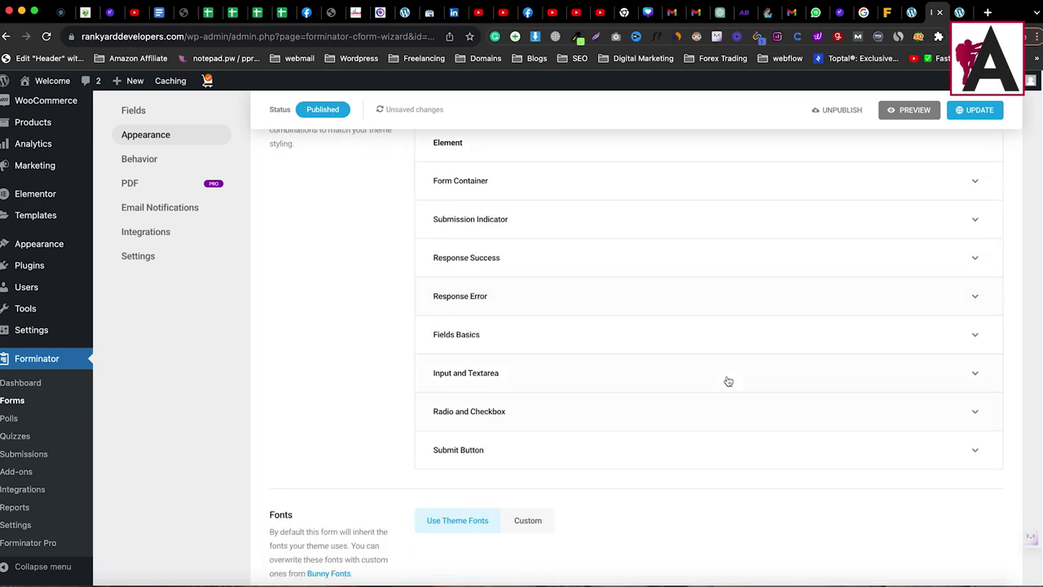
left_click(776, 458)
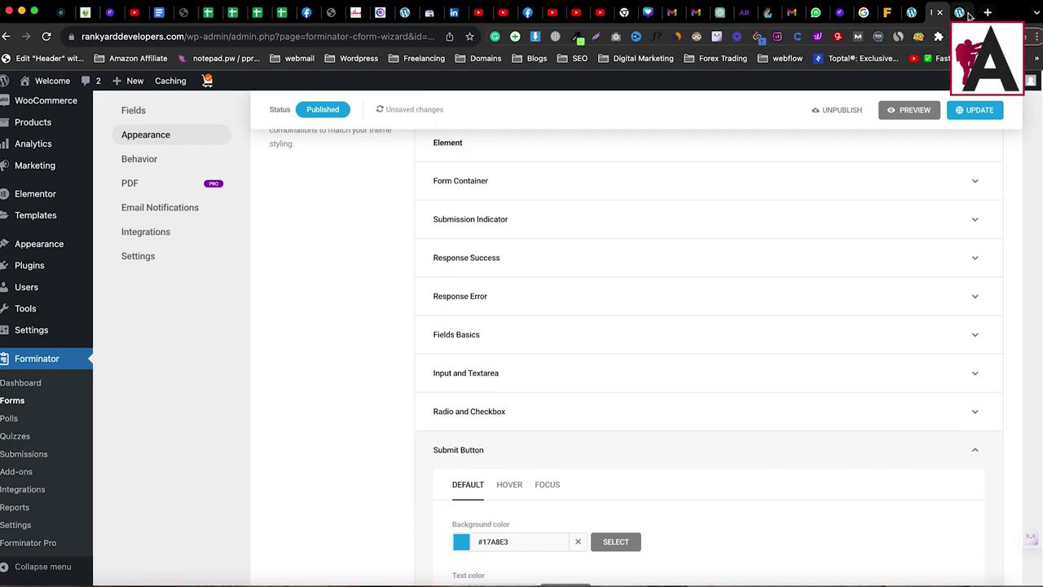
left_click(958, 12)
scroll(280, 389, "down", 5)
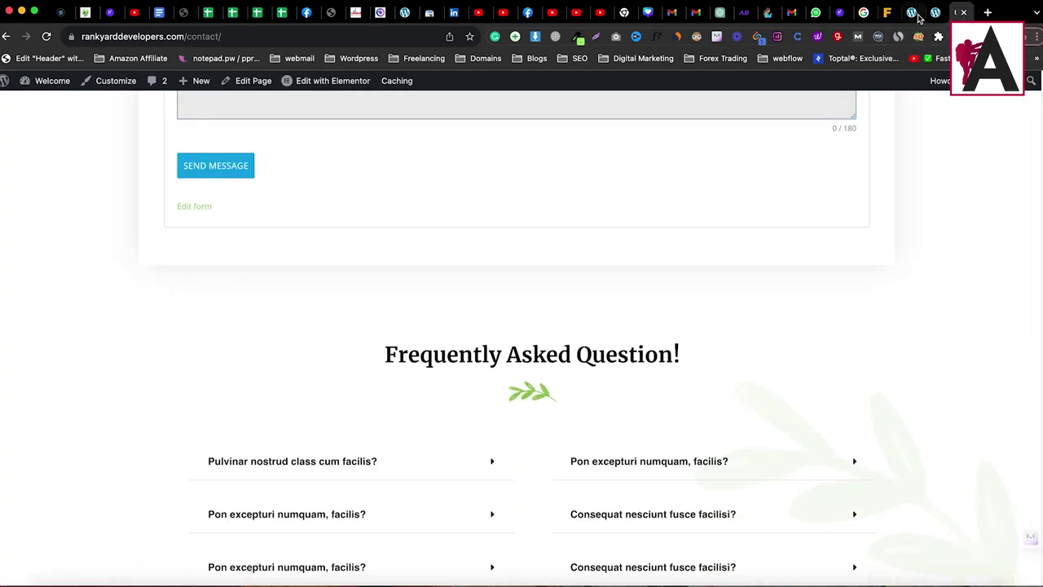
left_click(933, 12)
scroll(628, 435, "down", 3)
scroll(589, 478, "down", 3)
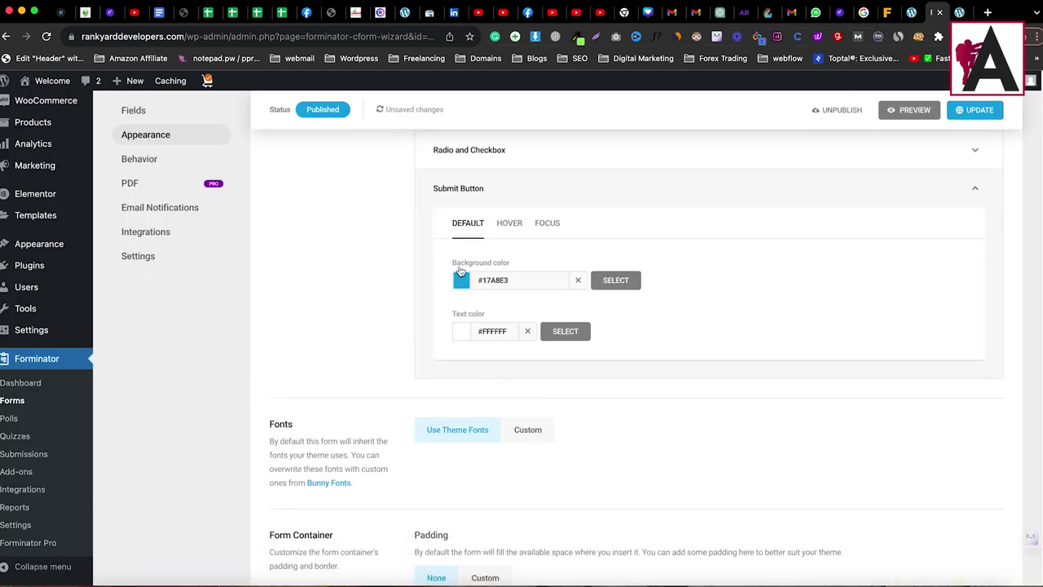
Step: Pick a green button background and copy its hex value, #57d315
left_click(462, 280)
left_click_drag(524, 347, 484, 342)
double_click(487, 279)
right_click(489, 280)
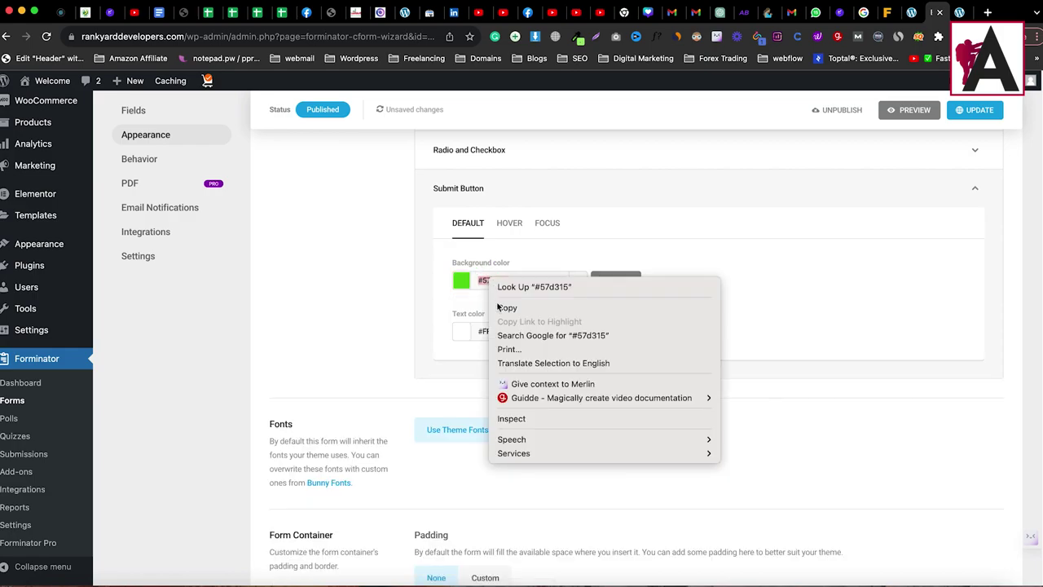
left_click(506, 307)
Step: Set the submit button's hover background to #57d315
left_click(506, 224)
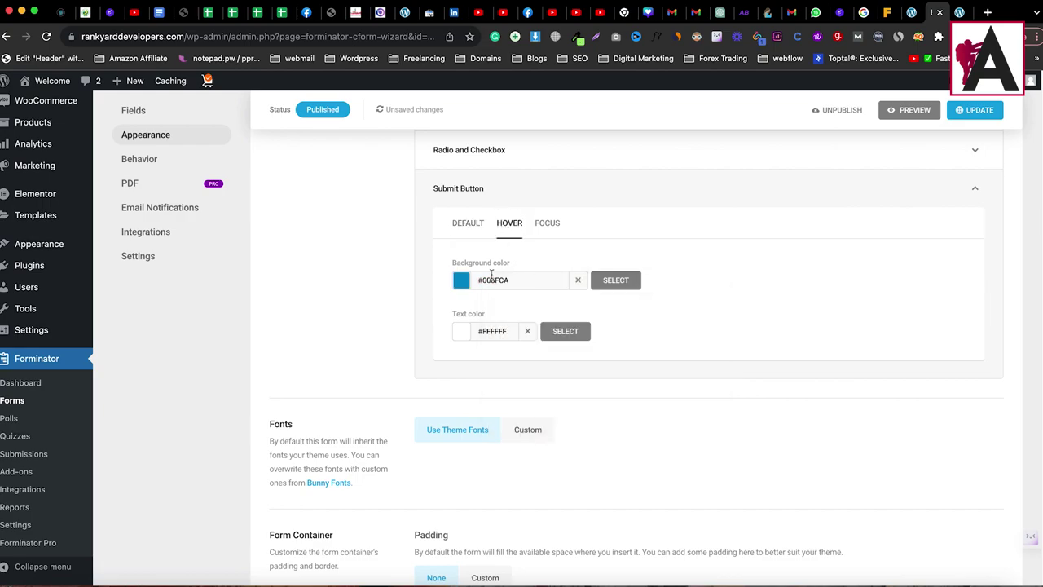
left_click(461, 280)
double_click(507, 310)
right_click(506, 310)
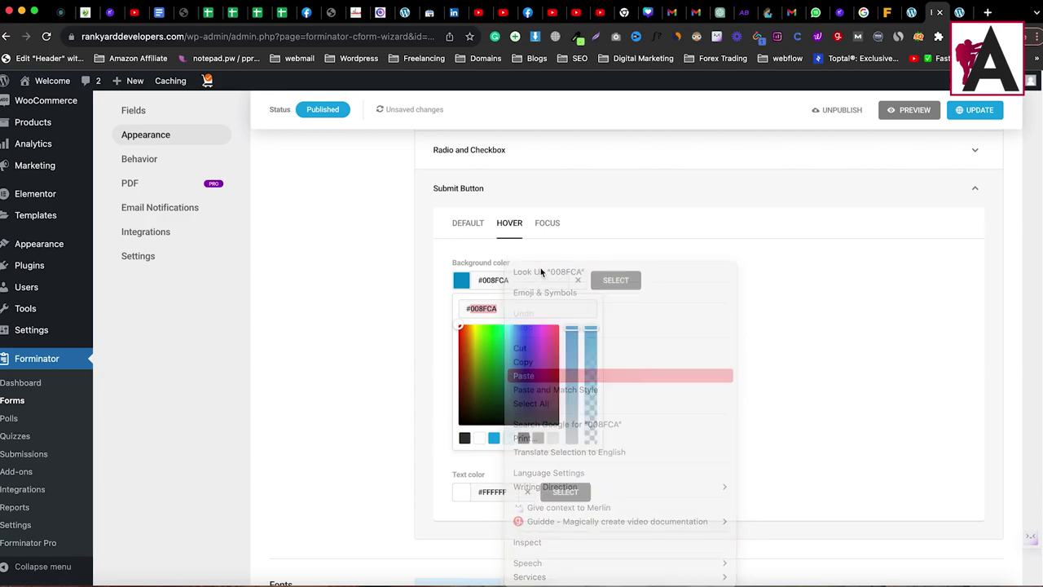
left_click(616, 282)
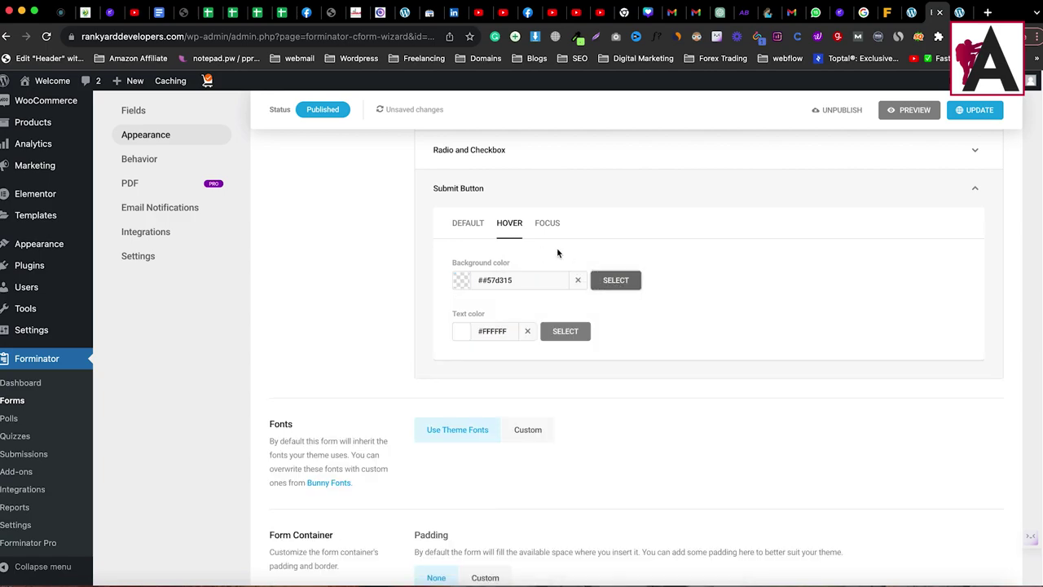
left_click(477, 279)
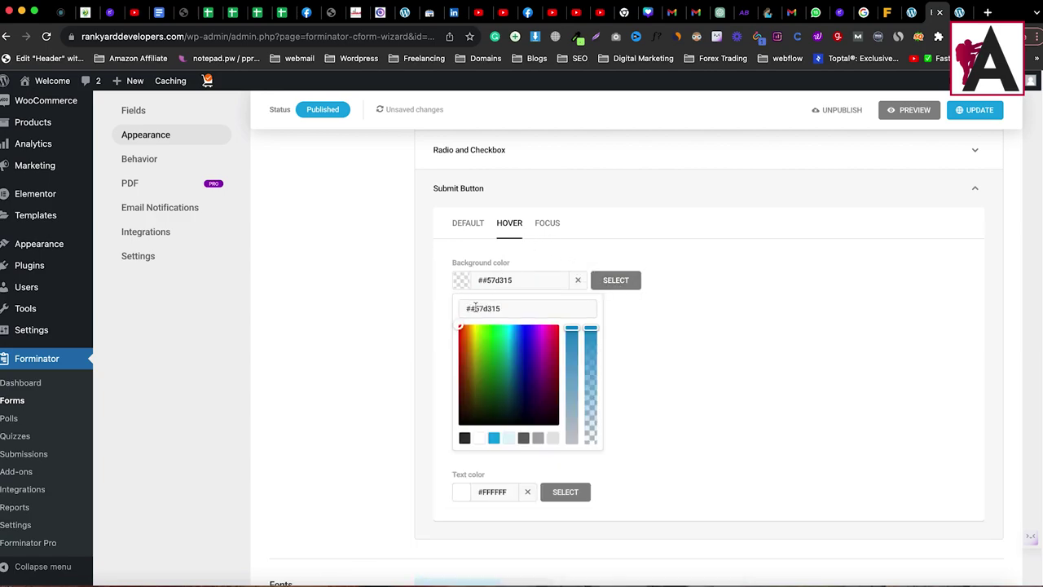
key("BackSpace")
left_click(615, 281)
Step: Replace the focus background #008FCA with green #57d315
left_click(547, 222)
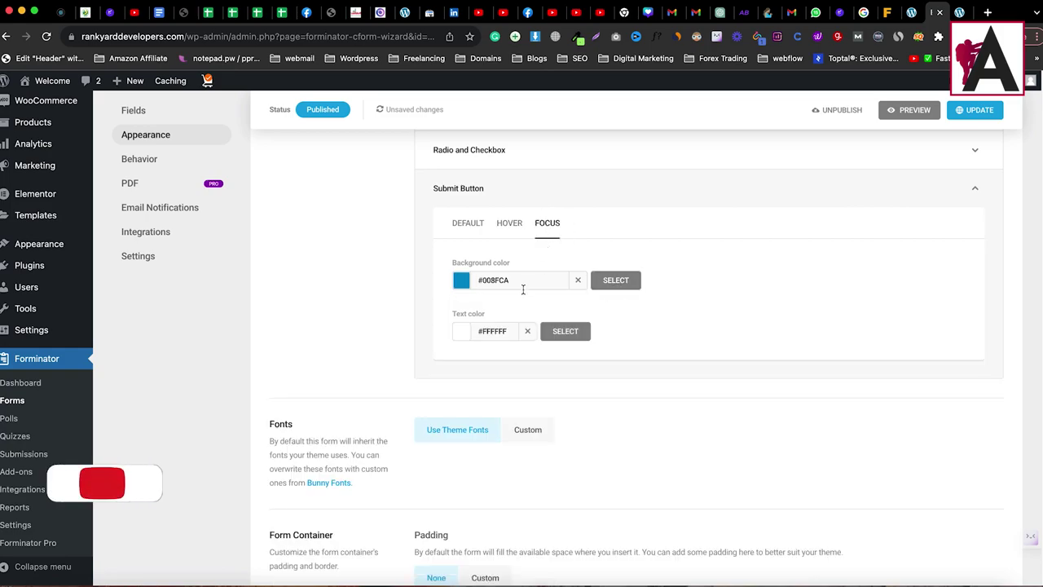
left_click(467, 284)
double_click(489, 308)
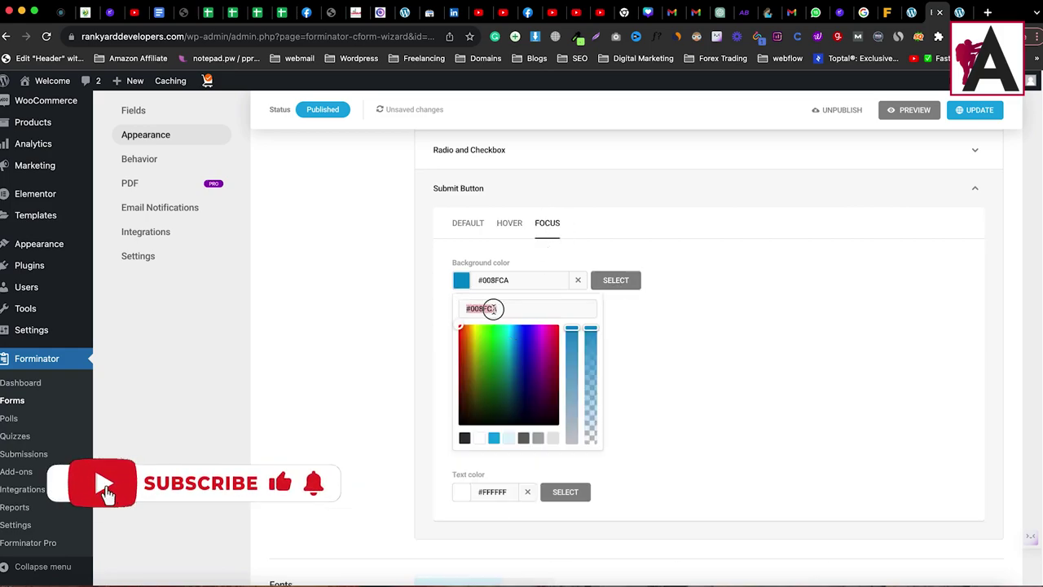
right_click(492, 308)
left_click(525, 380)
left_click(612, 281)
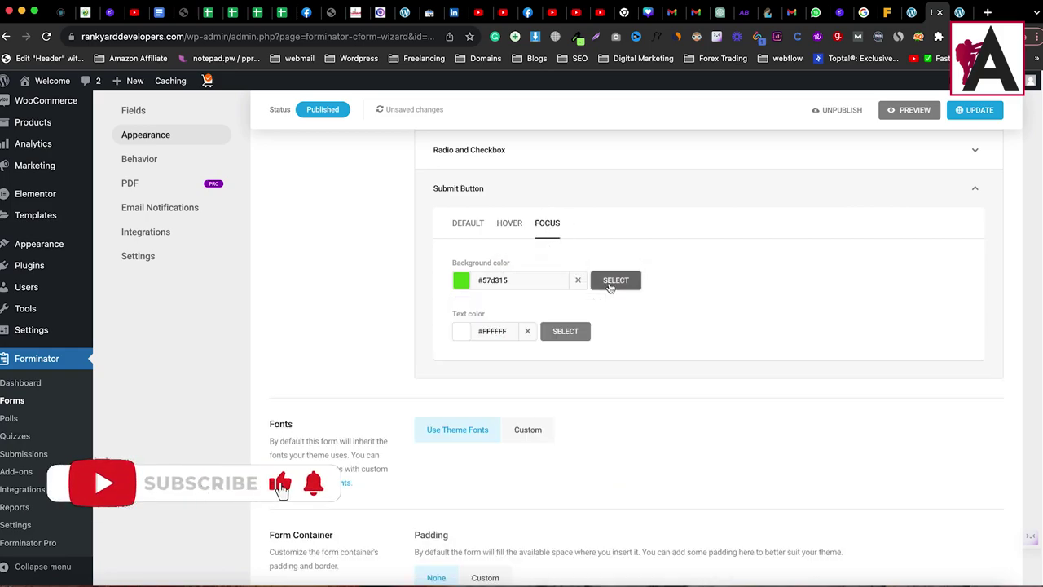
Step: Expand the Fields Basics and Input and Textarea colour settings
scroll(568, 392, "up", 5)
left_click(517, 342)
scroll(530, 404, "down", 5)
left_click(532, 413)
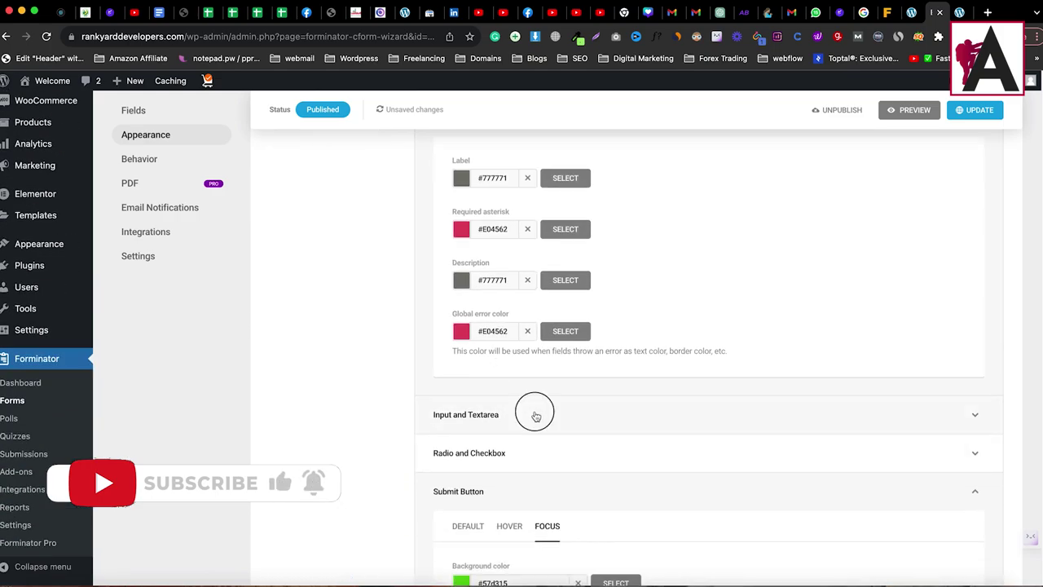
Step: Change the checked radio/checkbox border colour from #17A8E3 to #57d315
scroll(531, 383, "down", 2)
scroll(531, 372, "down", 3)
left_click(505, 309)
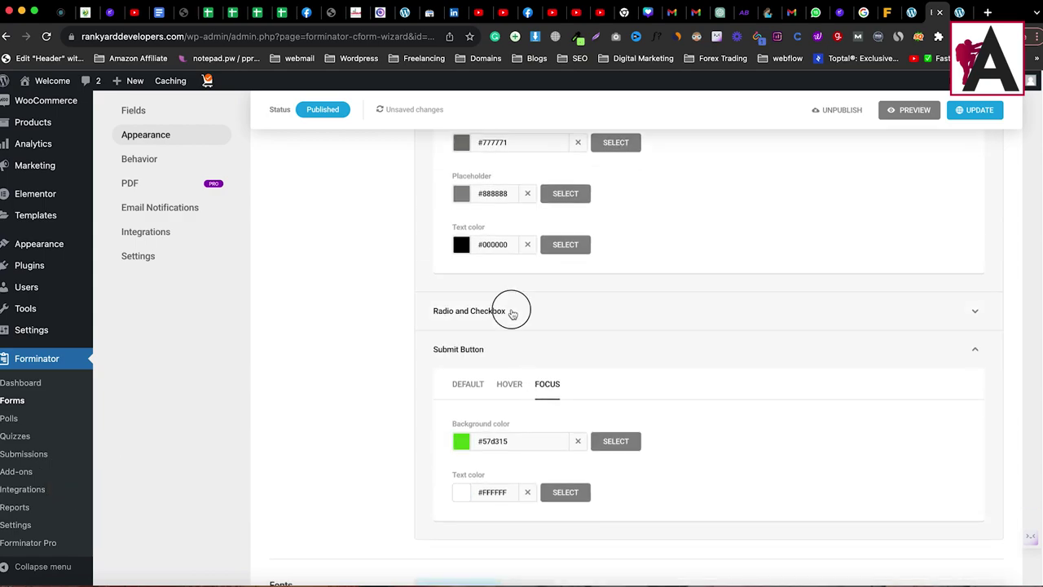
left_click(507, 341)
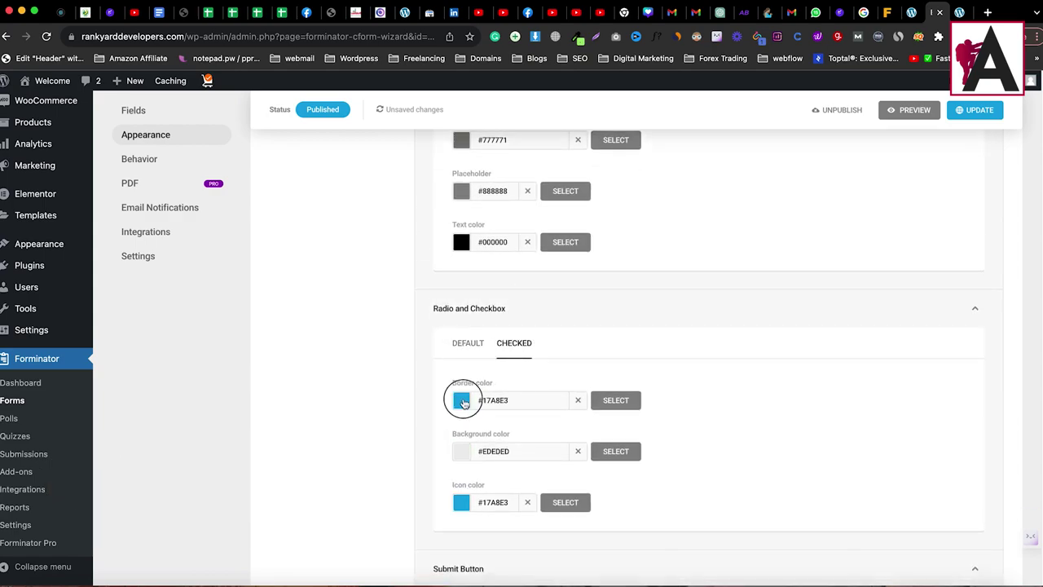
left_click(461, 400)
double_click(499, 427)
right_click(499, 428)
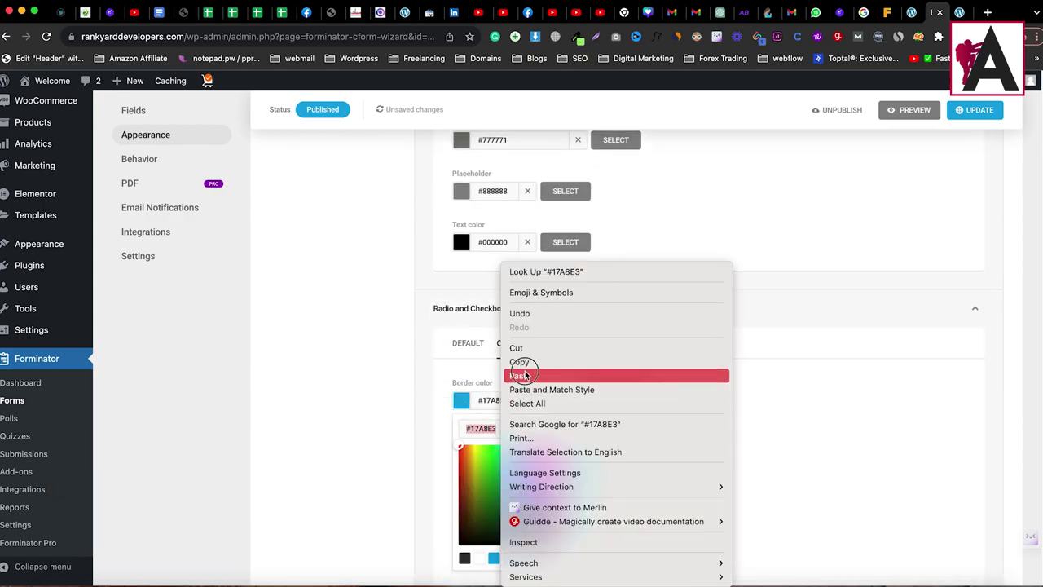
left_click(524, 372)
left_click(606, 402)
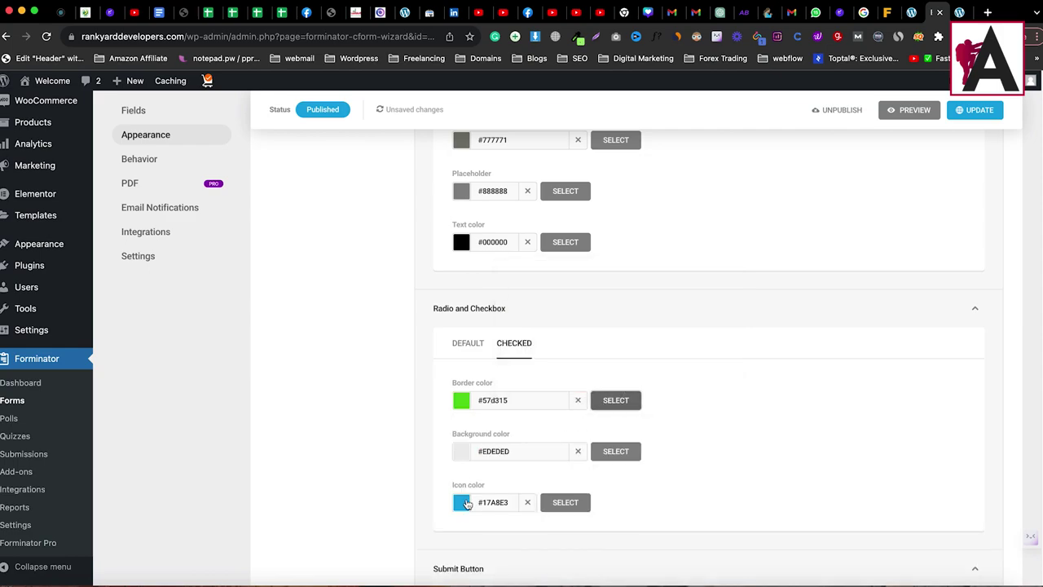
Step: Set the checked icon colour to #57d315 as well and save the form styling
left_click(466, 503)
left_click(493, 505)
left_click(495, 507)
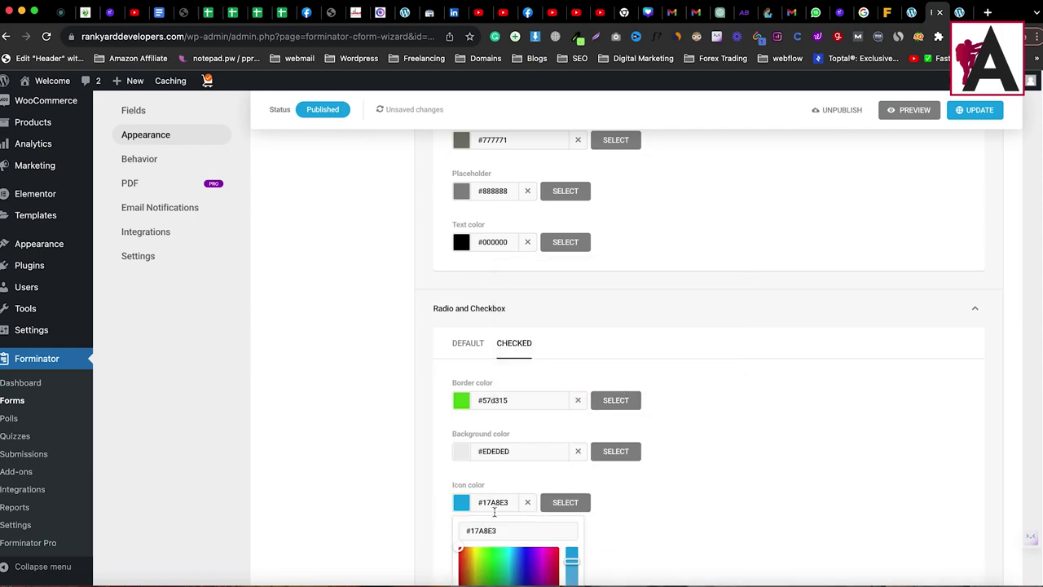
triple_click(518, 534)
right_click(518, 534)
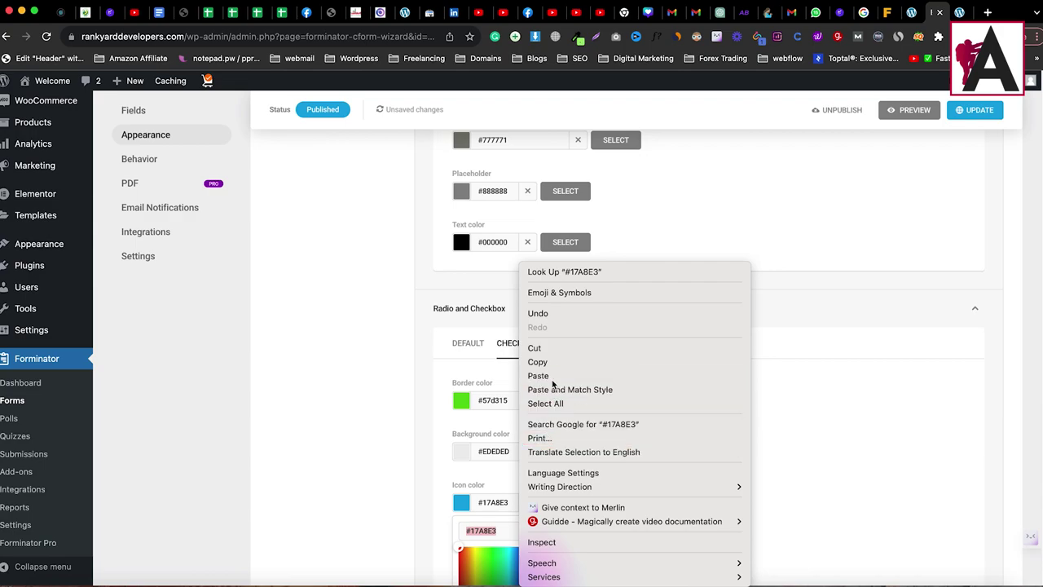
left_click(552, 377)
left_click(567, 502)
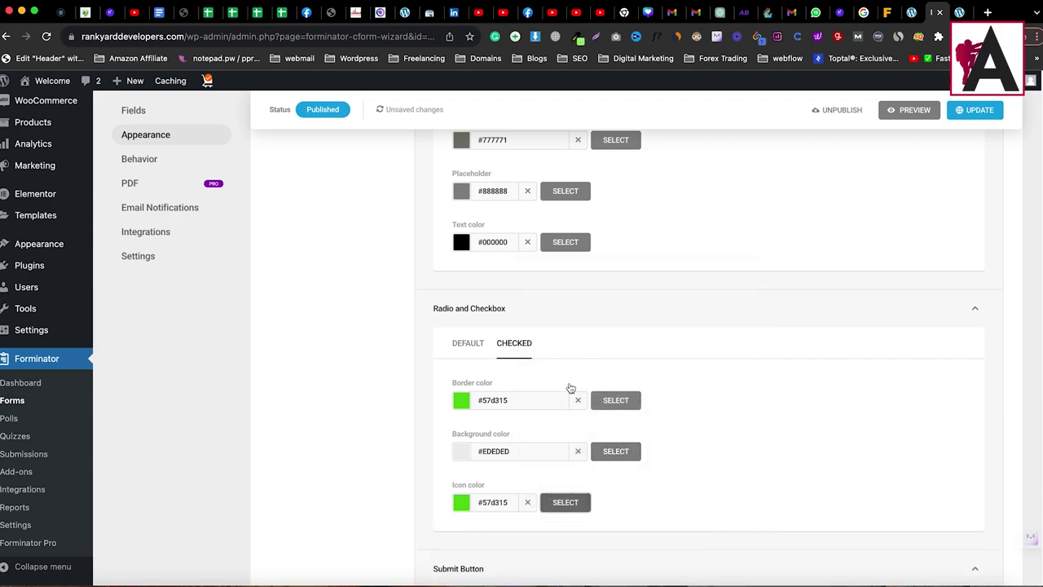
scroll(494, 351, "up", 5)
scroll(495, 350, "up", 10)
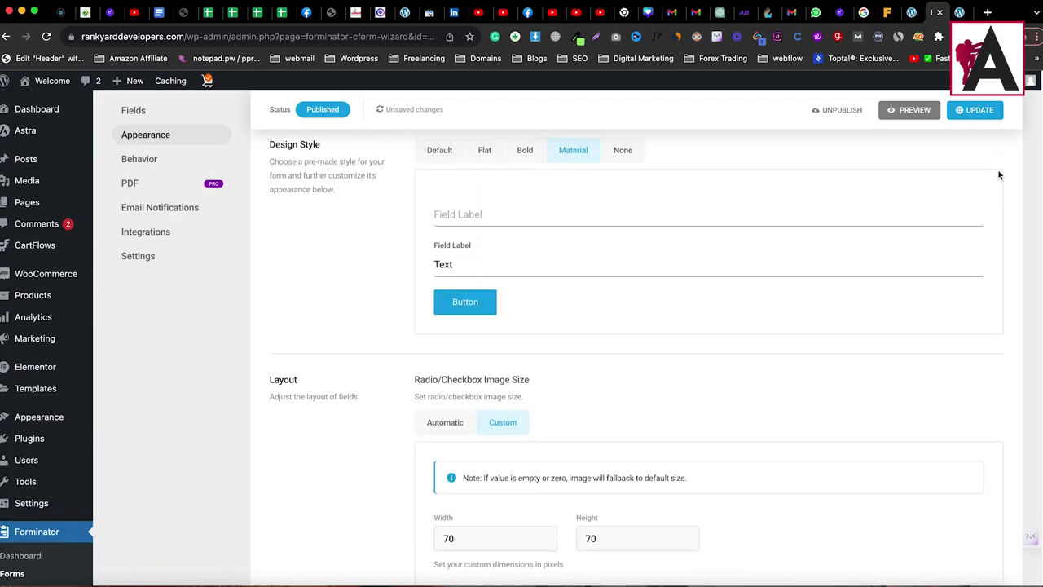
left_click(978, 112)
Step: Reload the live Contact page and try the First Name and Email Address fields
left_click(959, 13)
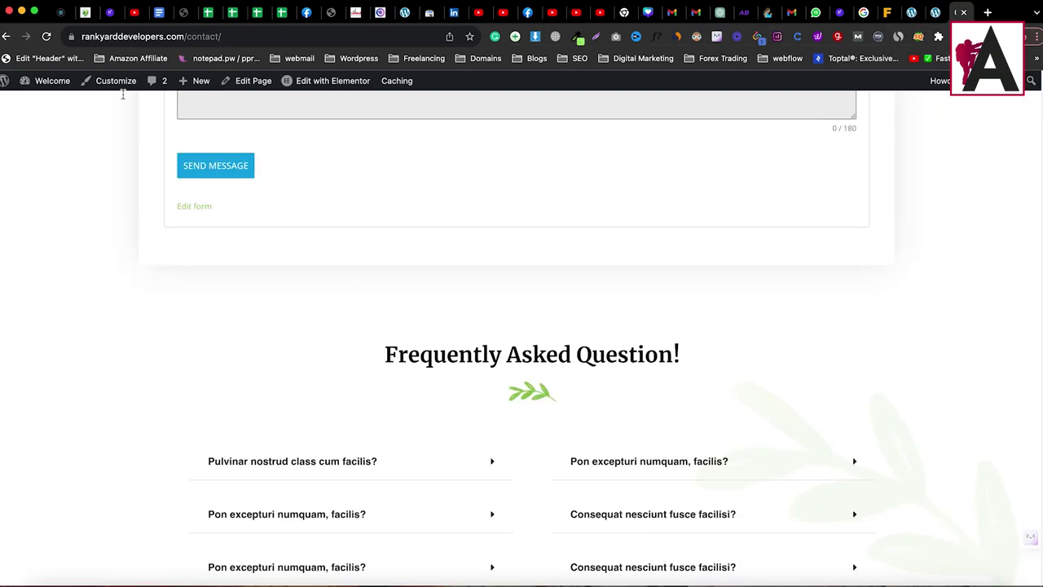
left_click(46, 37)
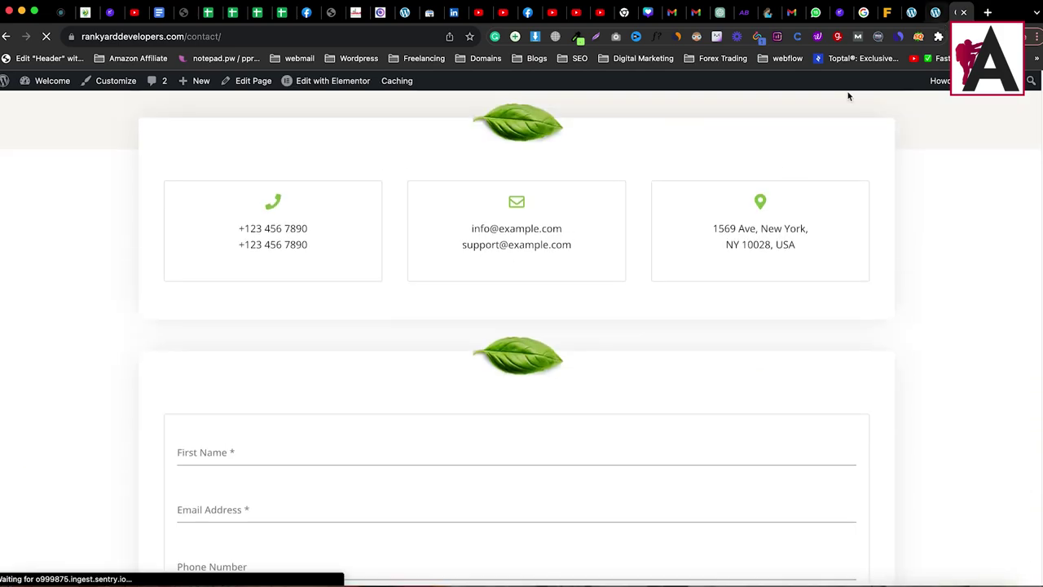
scroll(399, 263, "down", 3)
left_click(282, 201)
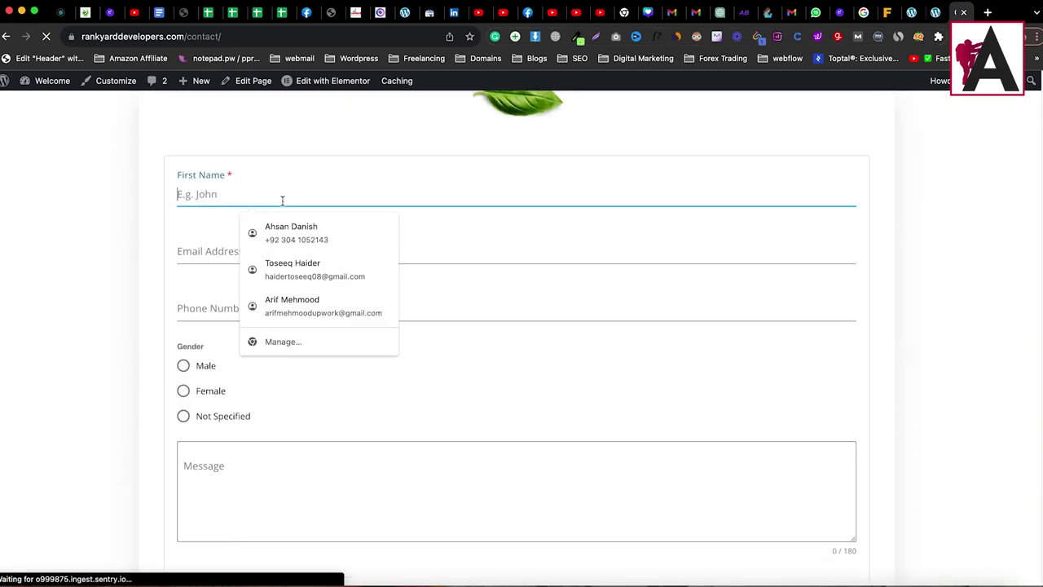
left_click(209, 242)
Step: Test the Female and Not Specified radios and the Message box, then return to the form editor
scroll(205, 240, "down", 3)
left_click(182, 187)
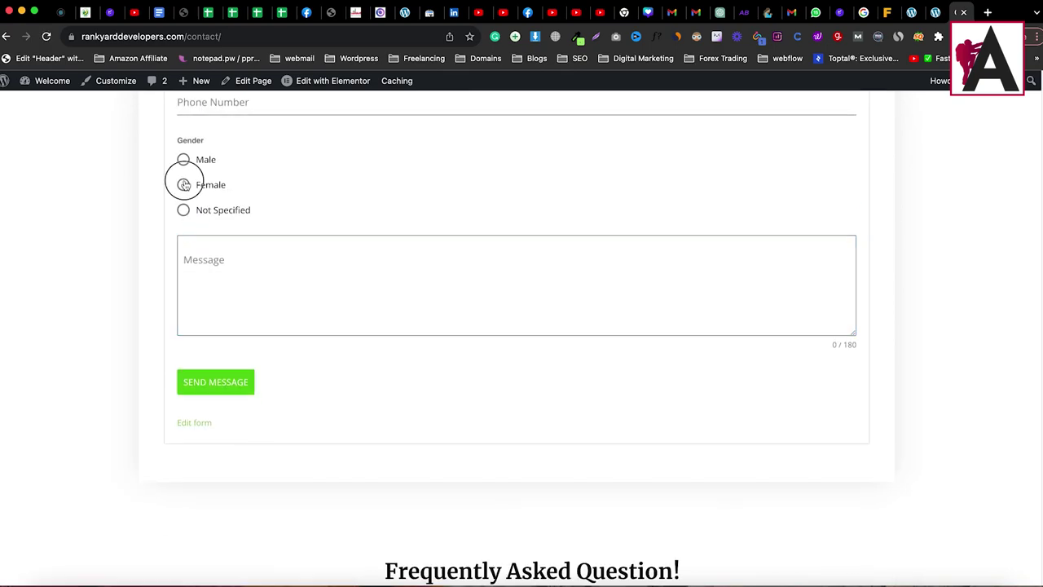
left_click(186, 211)
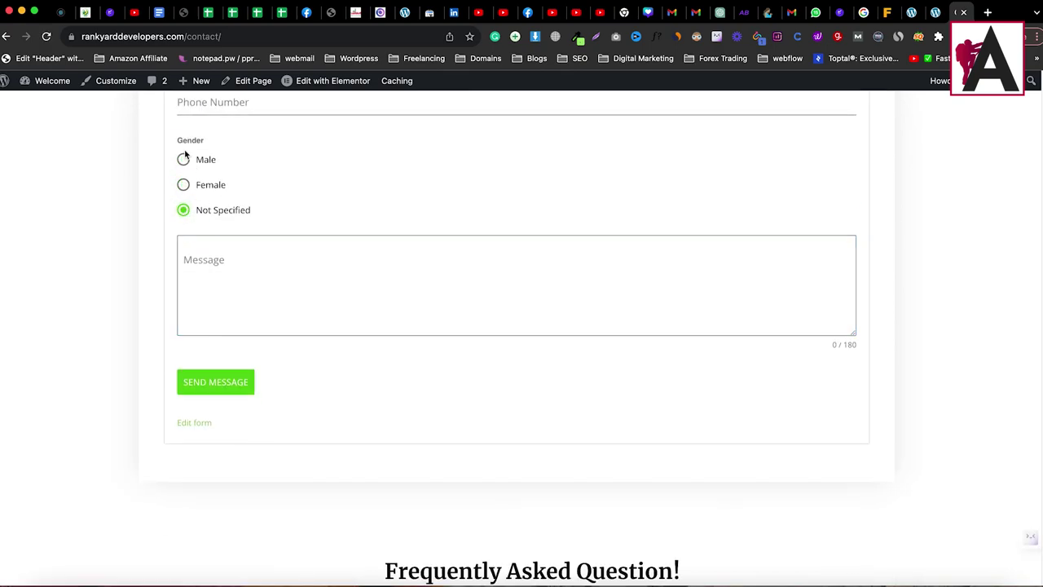
left_click(277, 277)
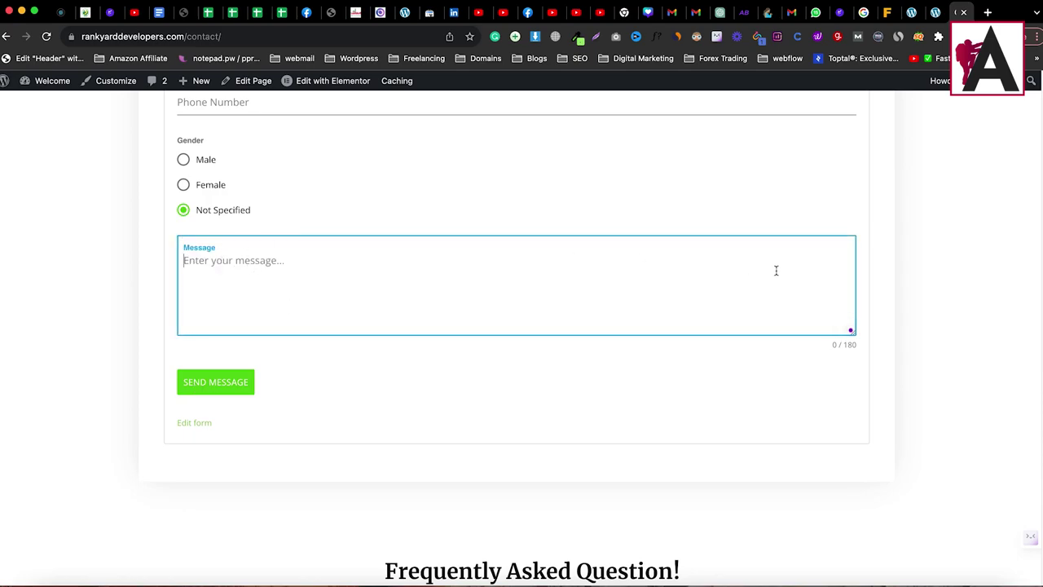
left_click(935, 12)
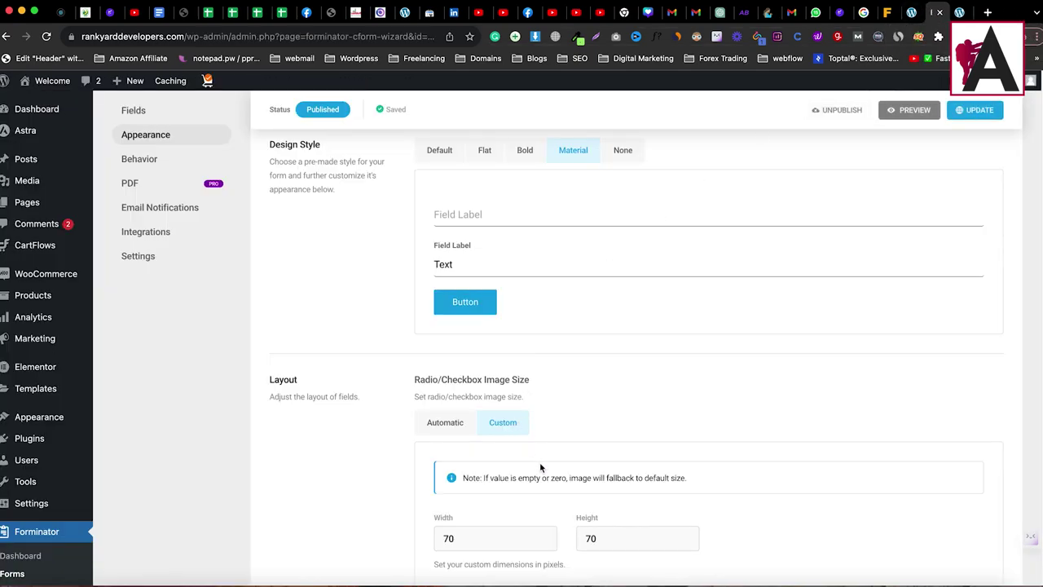
scroll(513, 391, "down", 3)
scroll(489, 334, "down", 4)
Step: Open the form's Behavior settings, showing the Inline Message after submission
scroll(496, 310, "up", 4)
scroll(497, 312, "down", 4)
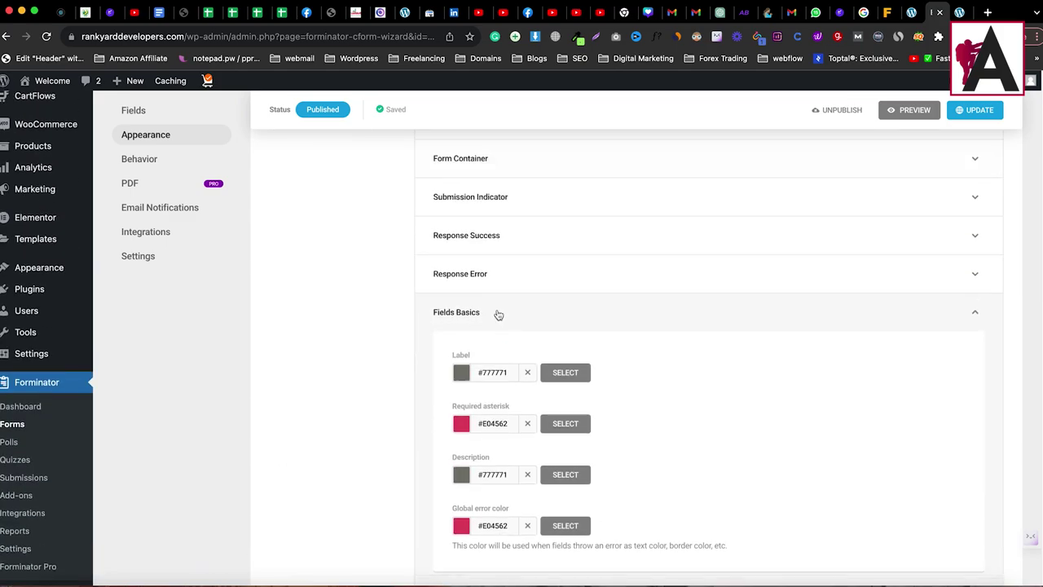
scroll(563, 307, "up", 10)
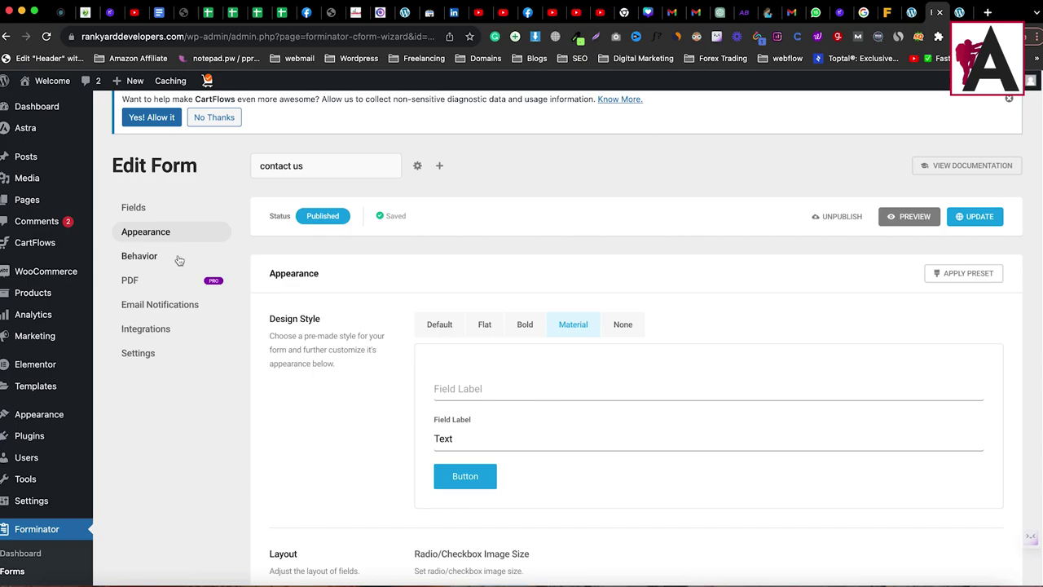
left_click(144, 257)
scroll(279, 342, "down", 5)
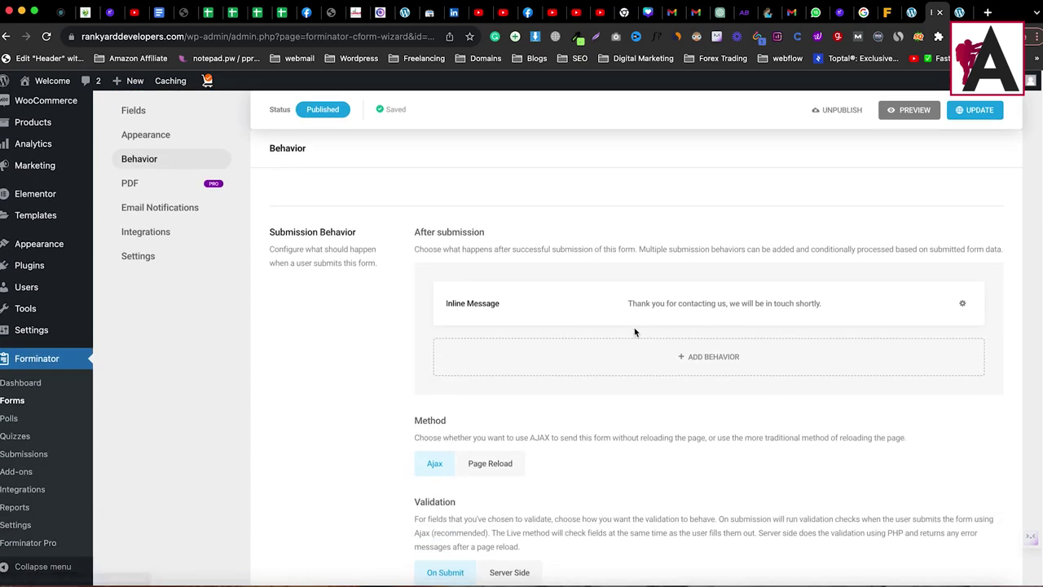
left_click(962, 303)
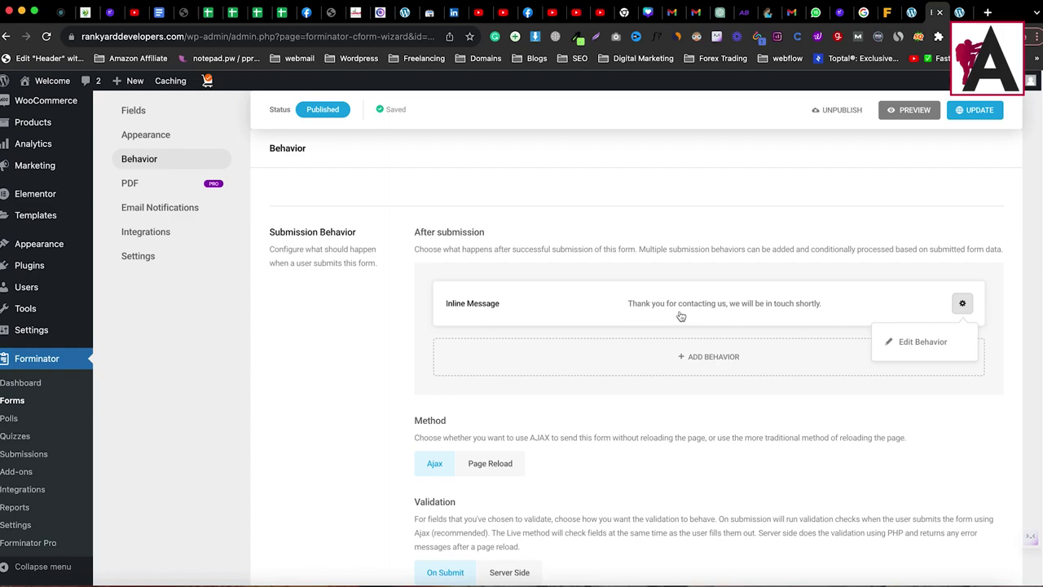
left_click(918, 343)
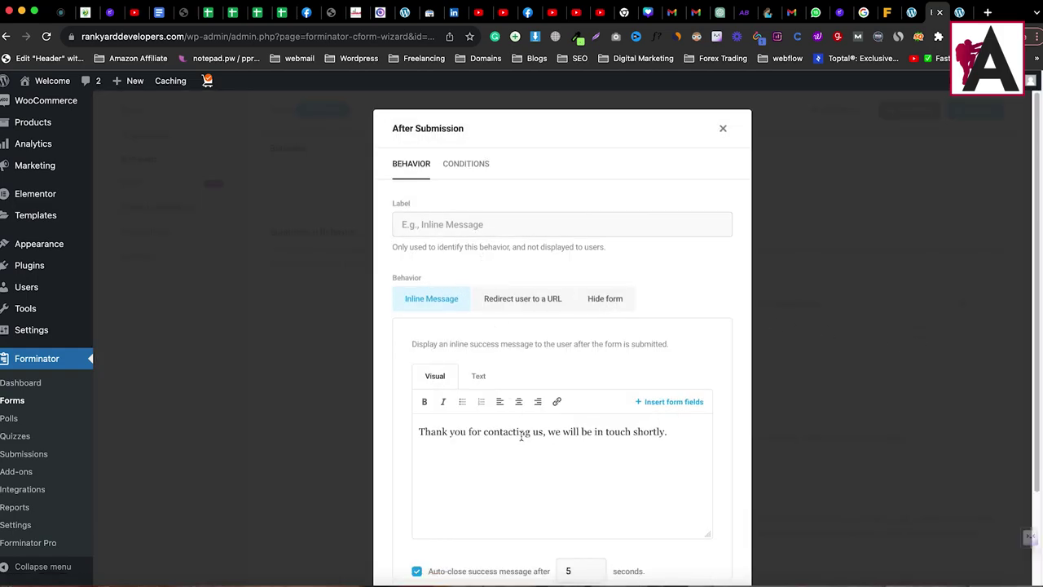
left_click(519, 301)
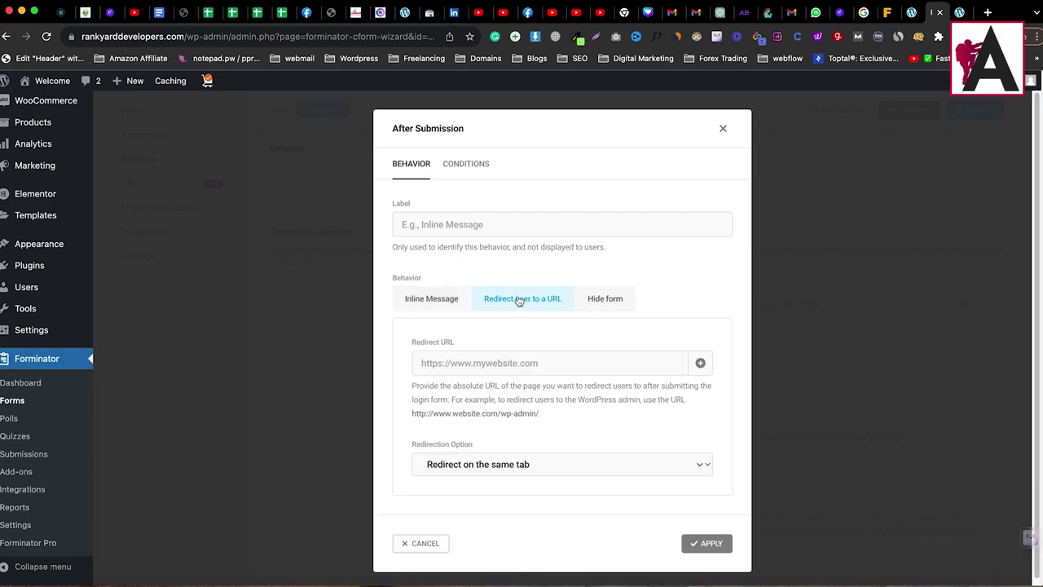
left_click(499, 362)
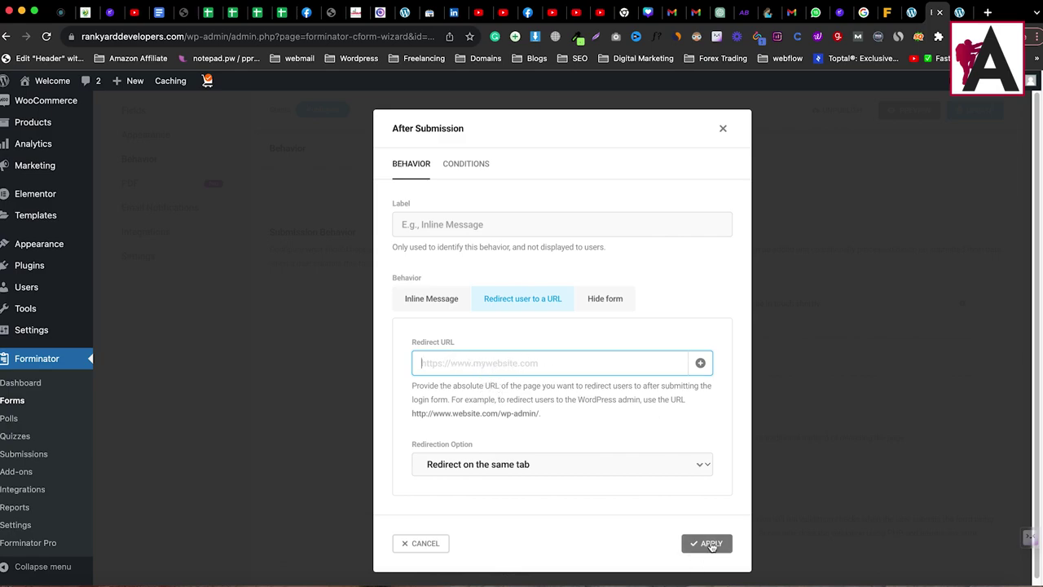
left_click(466, 166)
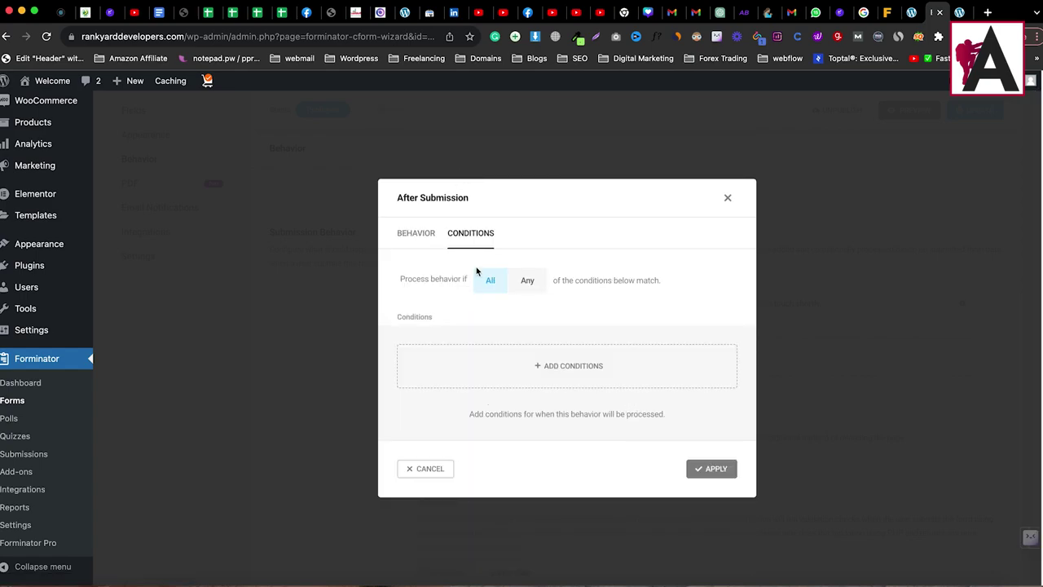
left_click(727, 197)
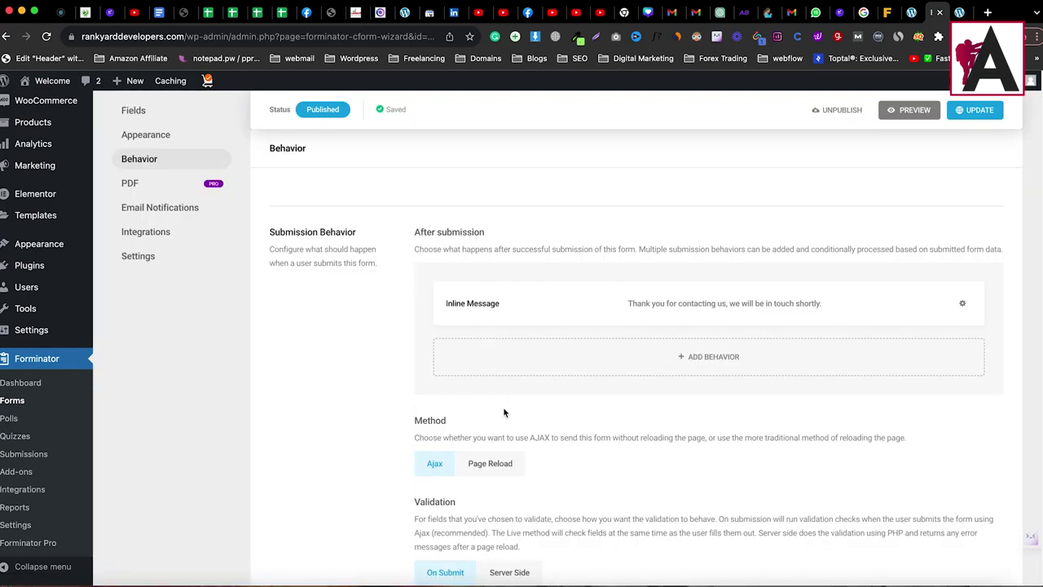
Step: Move from Behavior to the Email Notifications settings listing the Admin Email notification
scroll(504, 412, "down", 3)
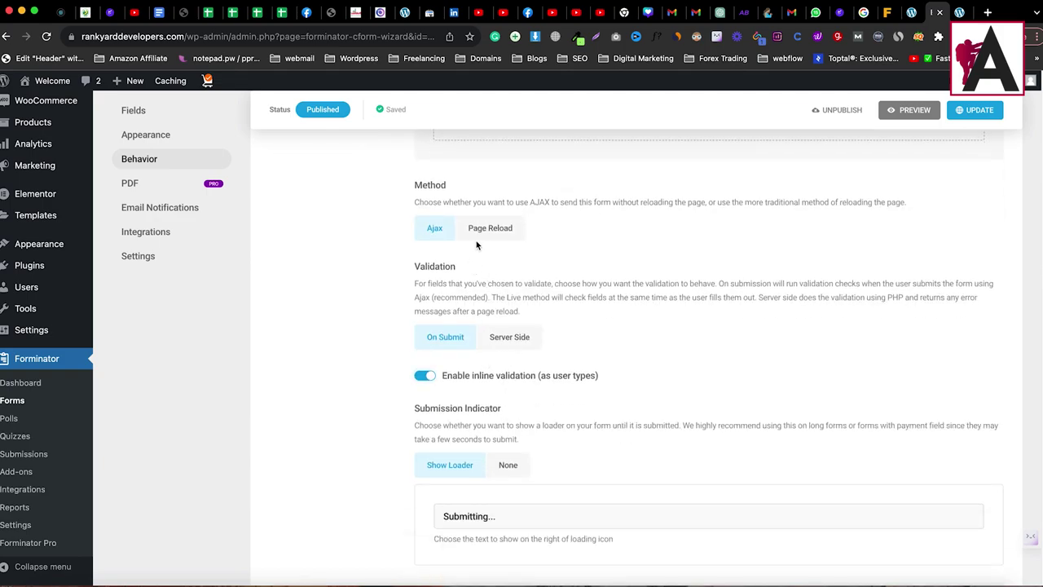
left_click_drag(417, 191, 469, 201)
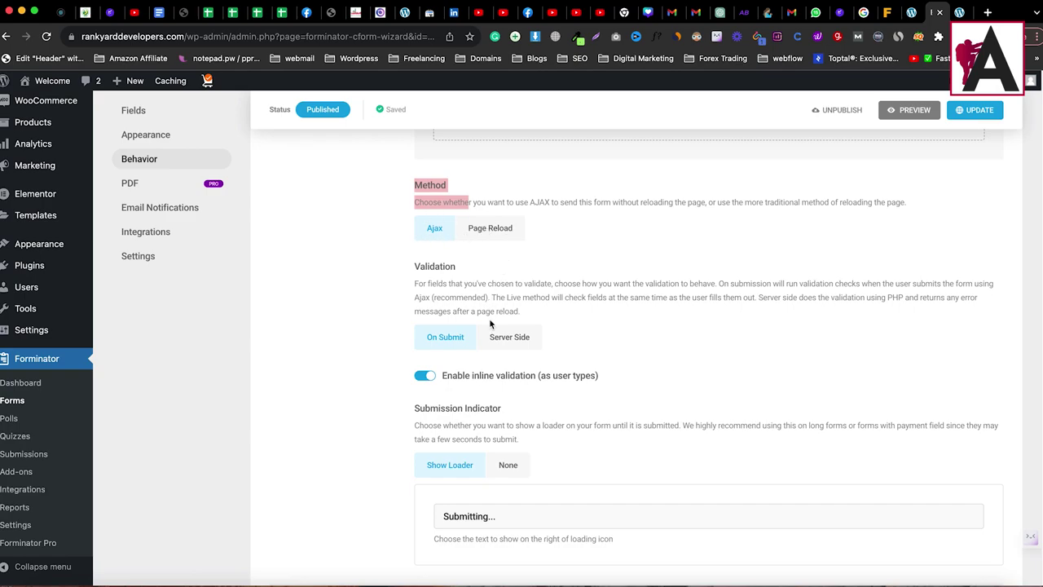
scroll(572, 465, "down", 10)
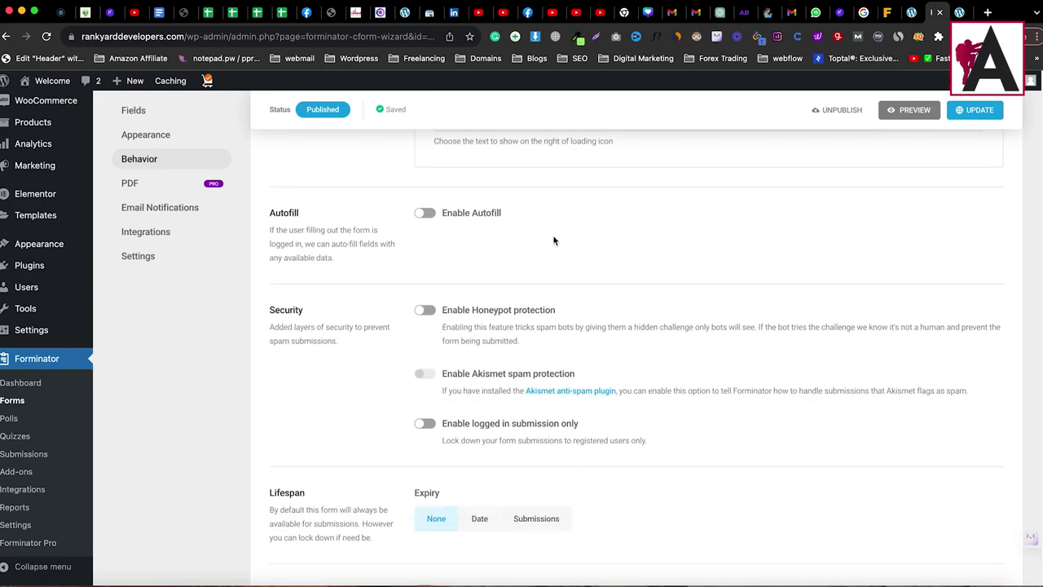
scroll(535, 402, "up", 3)
scroll(506, 373, "up", 15)
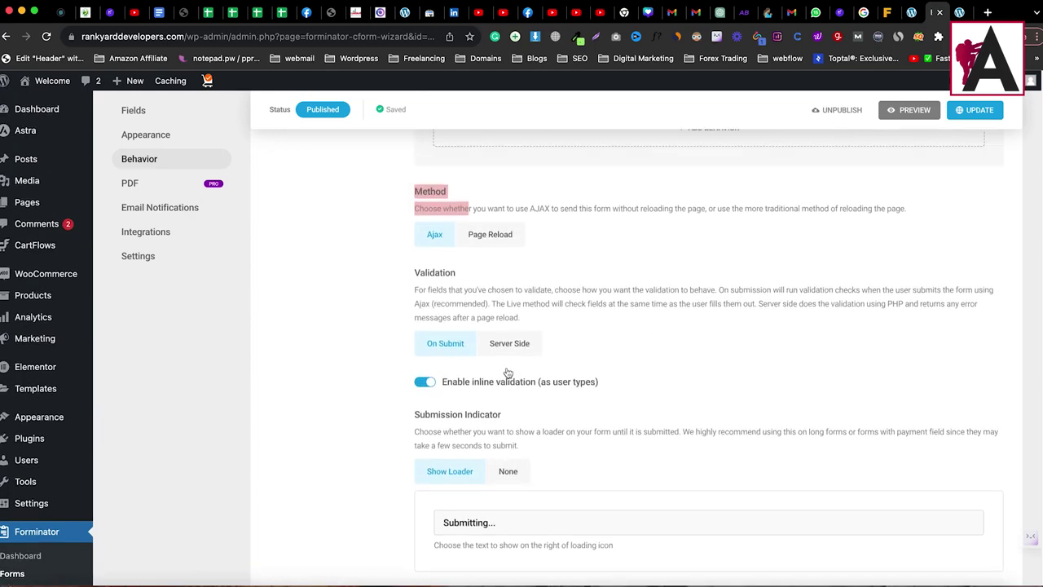
left_click(155, 353)
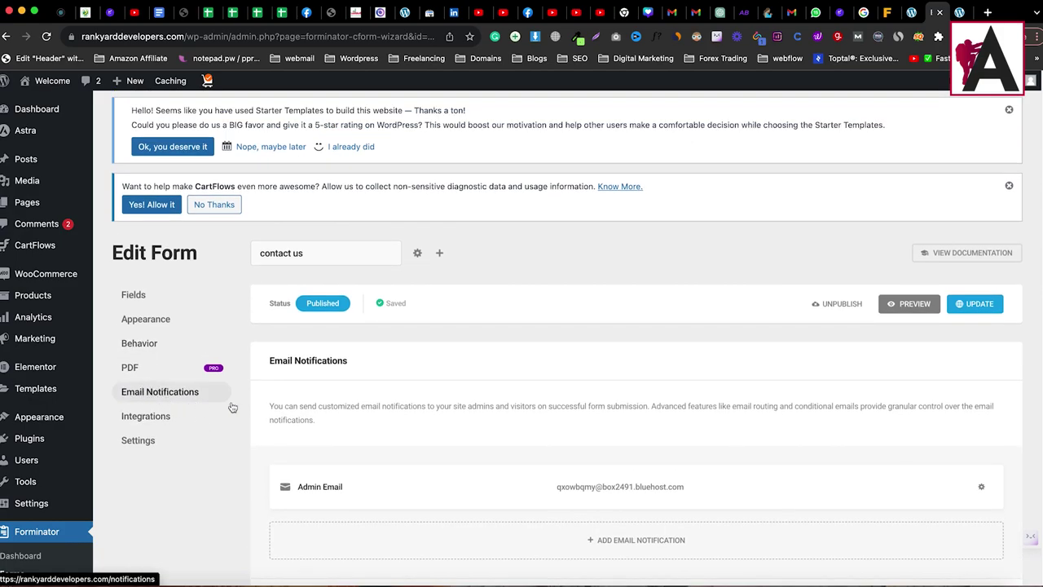
Step: Open the Admin Email notification's editor via Edit in its gear menu
scroll(700, 391, "down", 2)
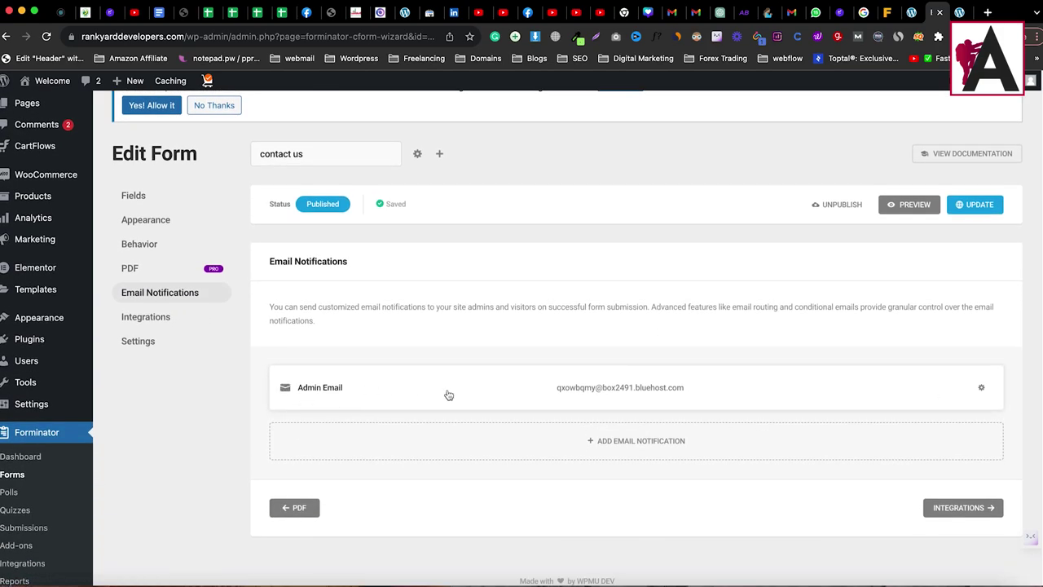
left_click(981, 387)
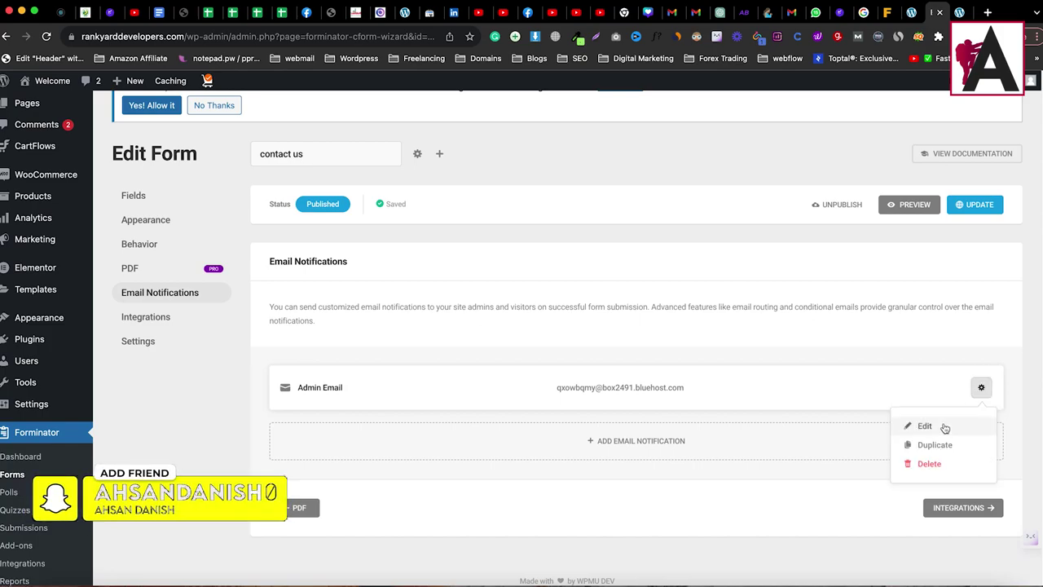
left_click(943, 426)
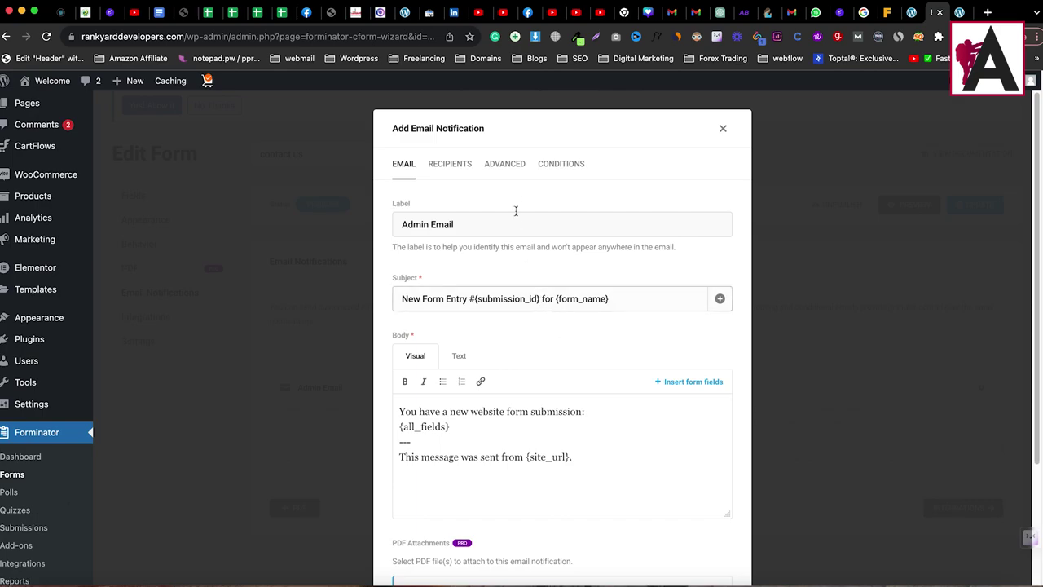
left_click(723, 128)
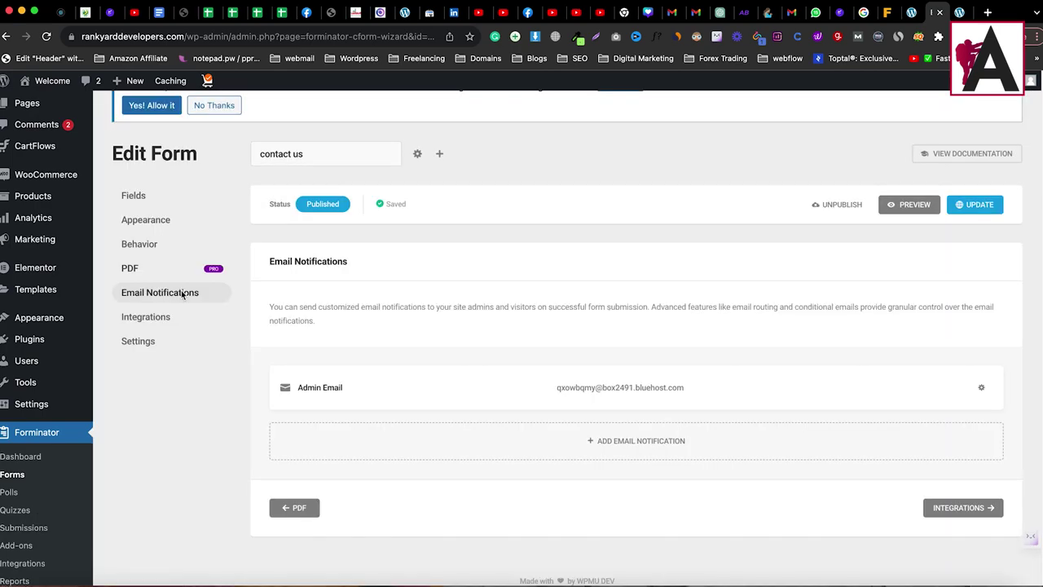
left_click(984, 387)
left_click(921, 427)
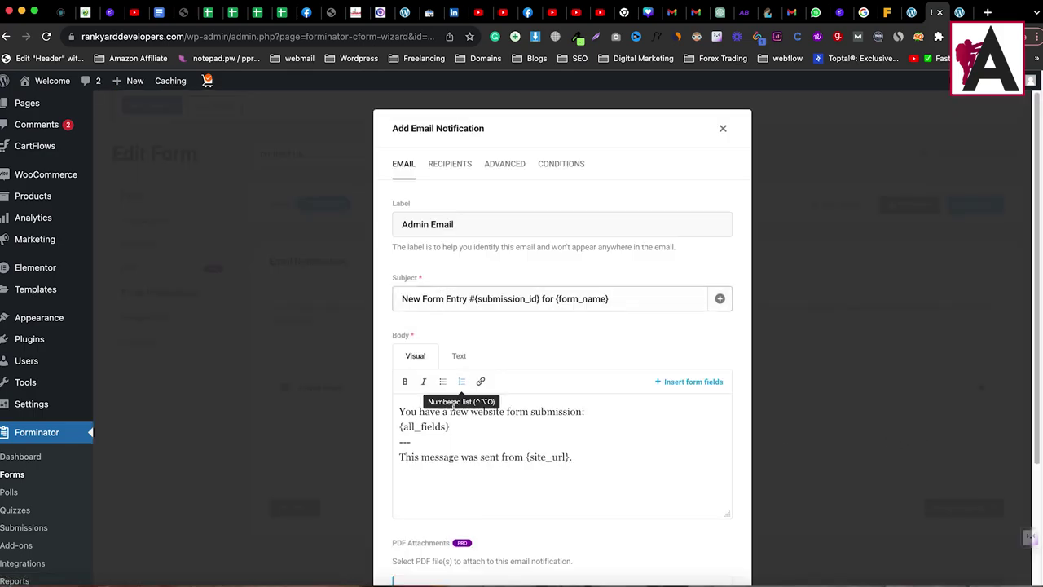
Step: Replace the Admin Email notification's hosting recipient address with the new Gmail address
left_click(448, 164)
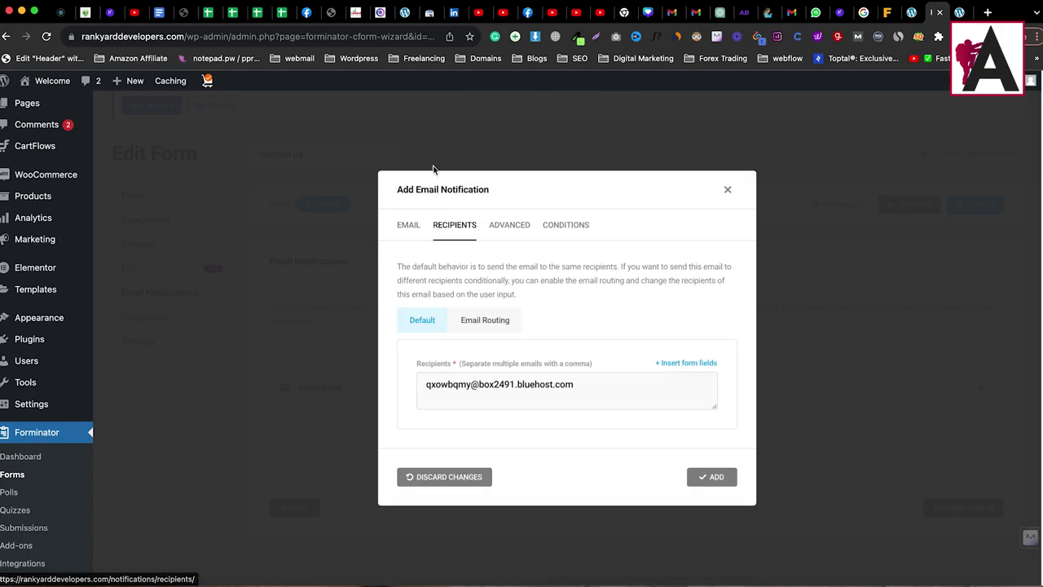
left_click_drag(543, 386, 384, 384)
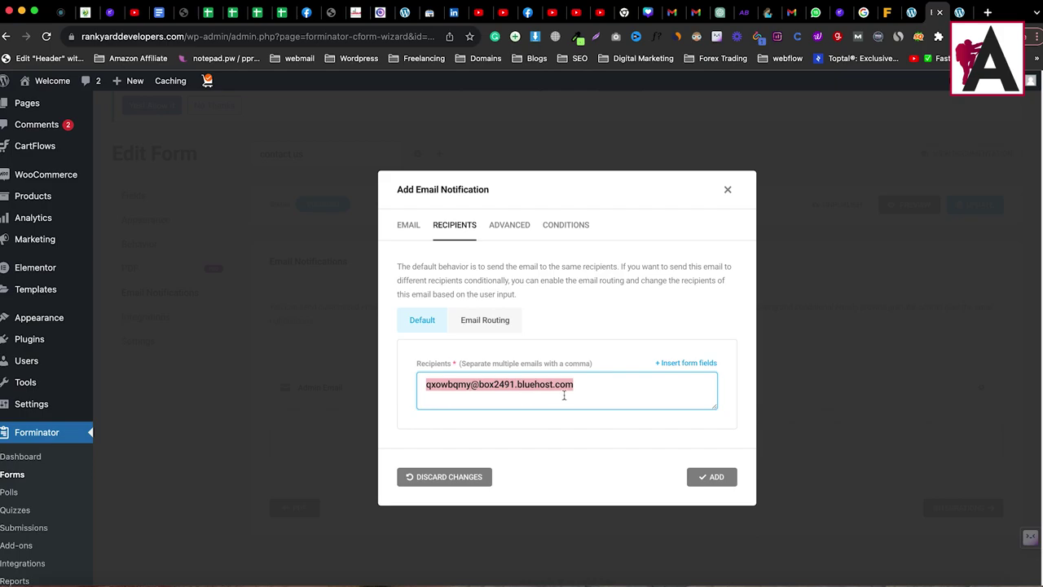
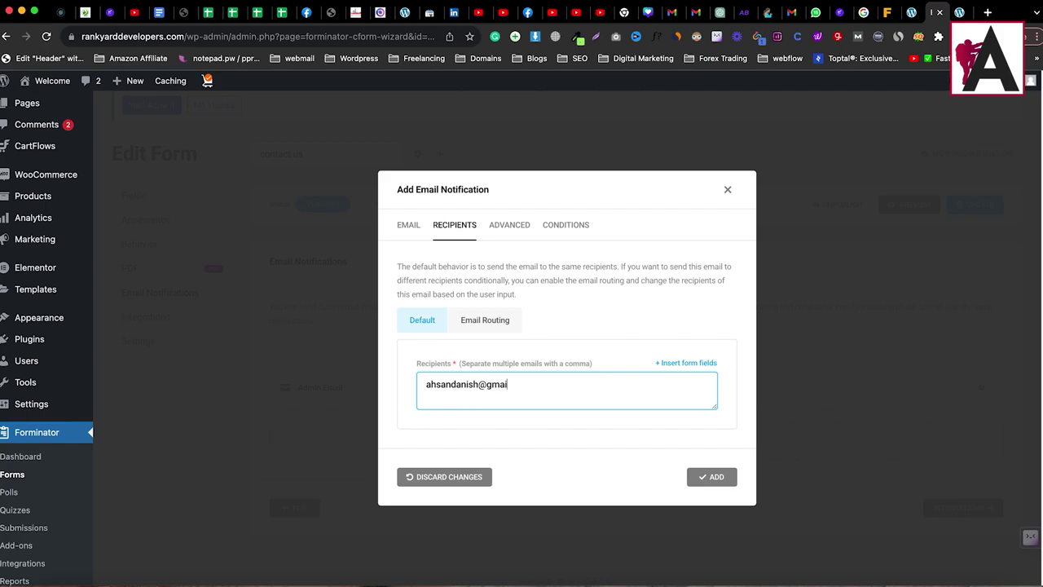
left_click(693, 481)
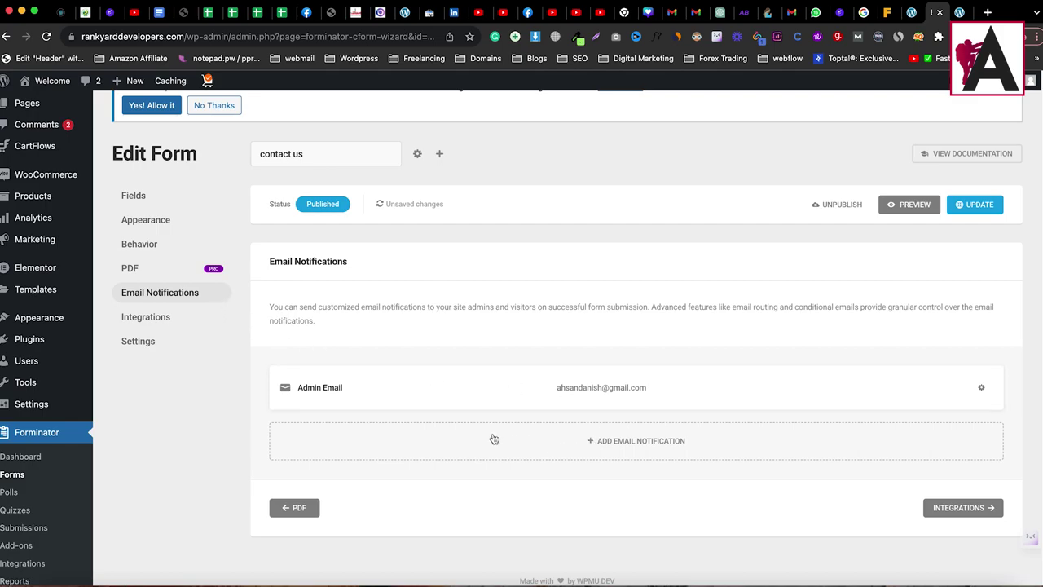
Step: Update the contact us form so it shows Saved with the new admin recipient
scroll(494, 439, "down", 3)
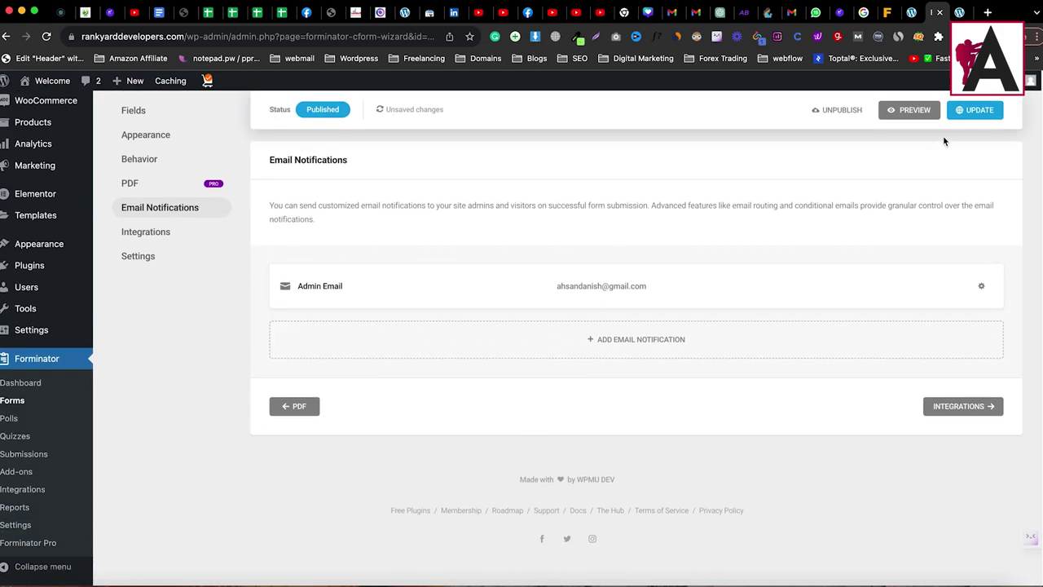
left_click(961, 114)
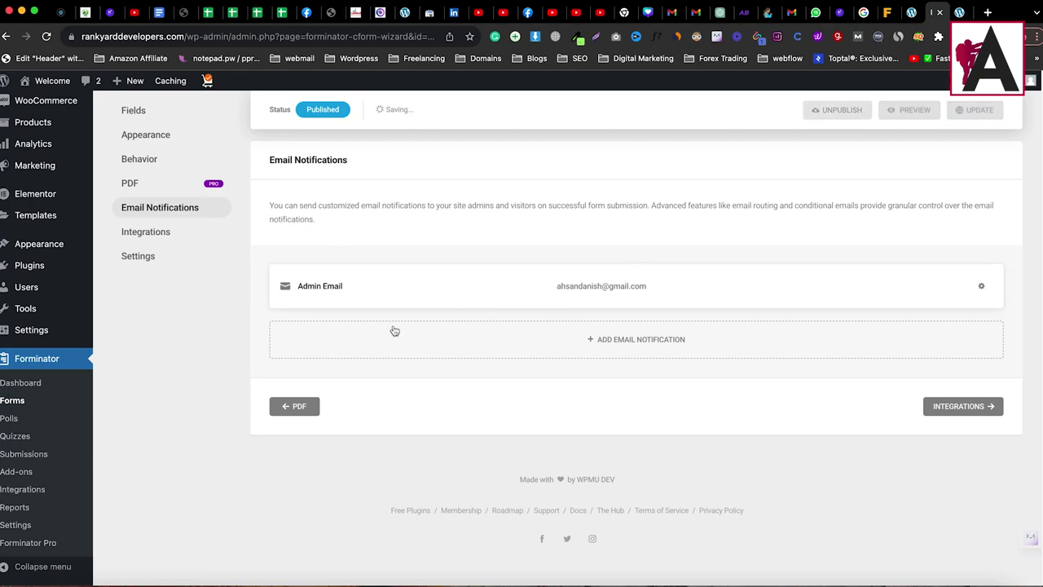
scroll(186, 365, "up", 3)
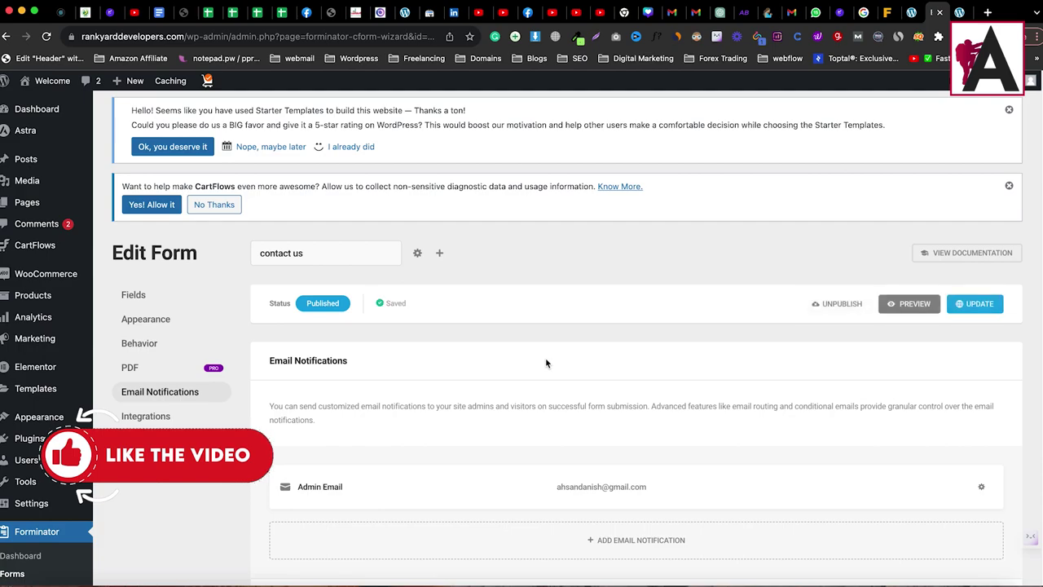
scroll(545, 363, "down", 3)
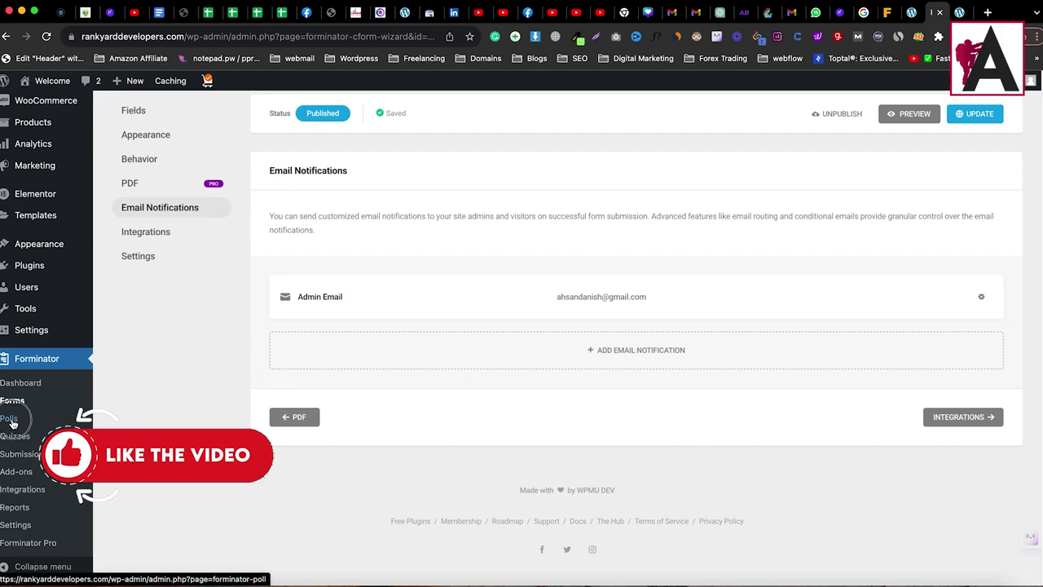
Step: Visit Forminator's Polls and empty Quizzes pages, ending on the Integrations page
left_click(9, 419)
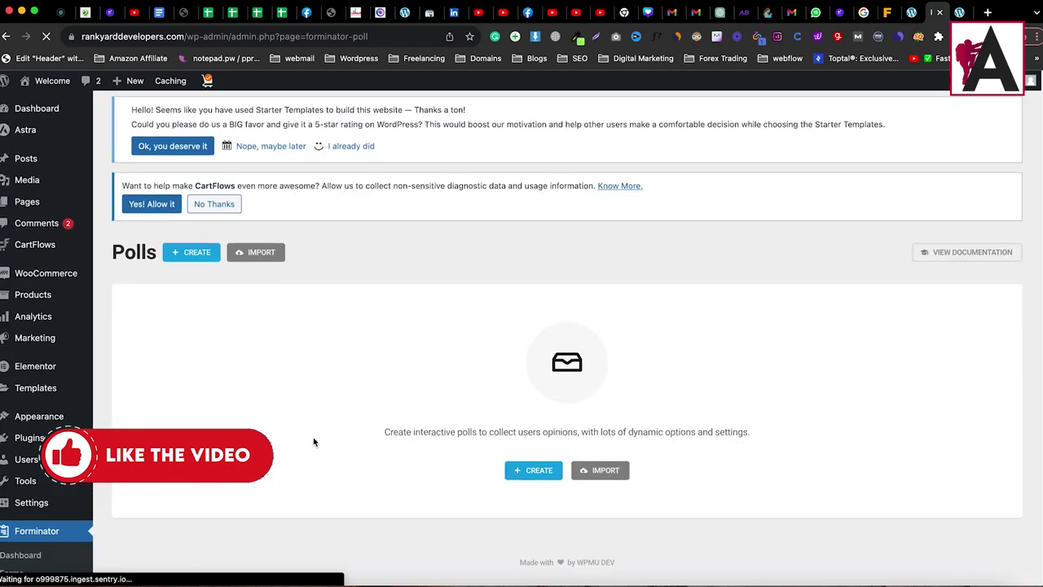
scroll(313, 441, "down", 3)
left_click(33, 511)
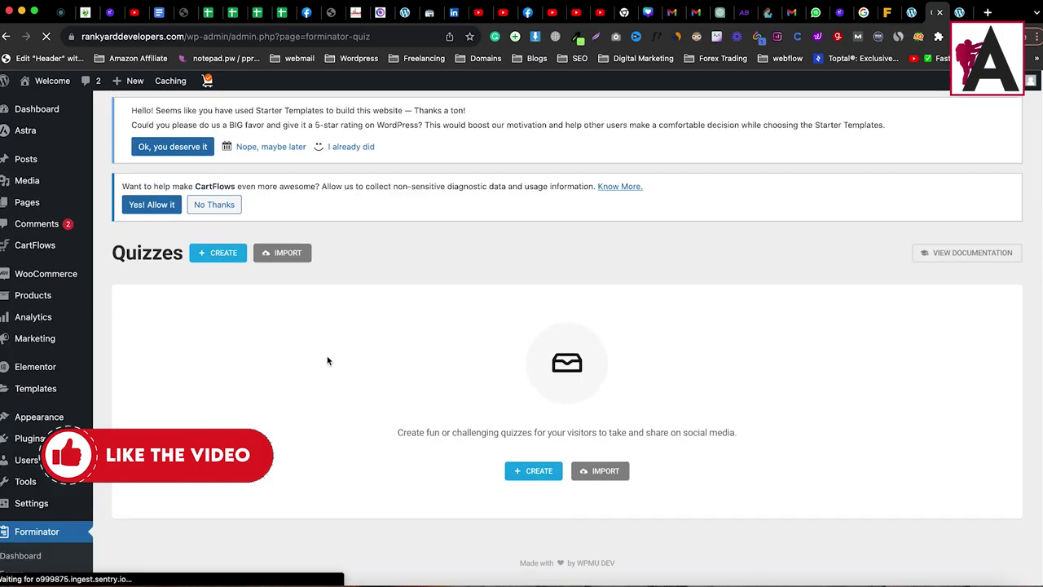
scroll(265, 366, "down", 3)
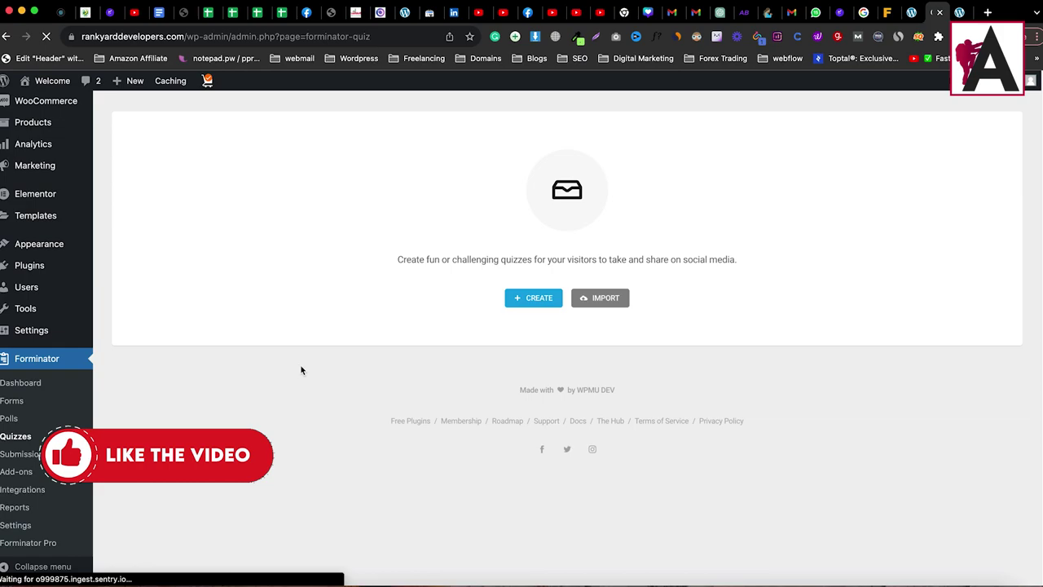
left_click(23, 490)
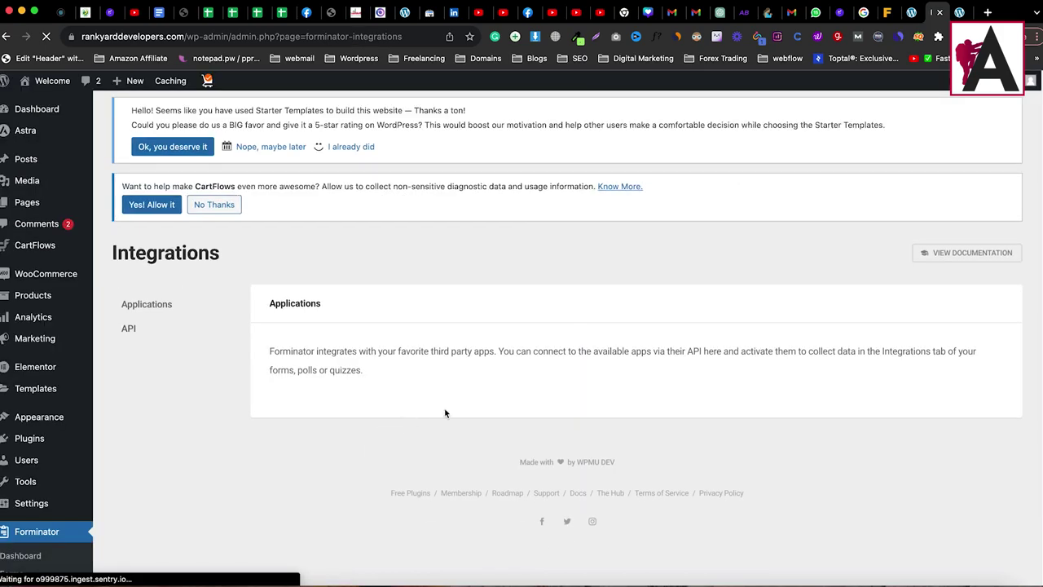
Step: Browse the available app integrations like Webhook, Mailchimp and Google Sheets, then go to Settings
left_click(152, 303)
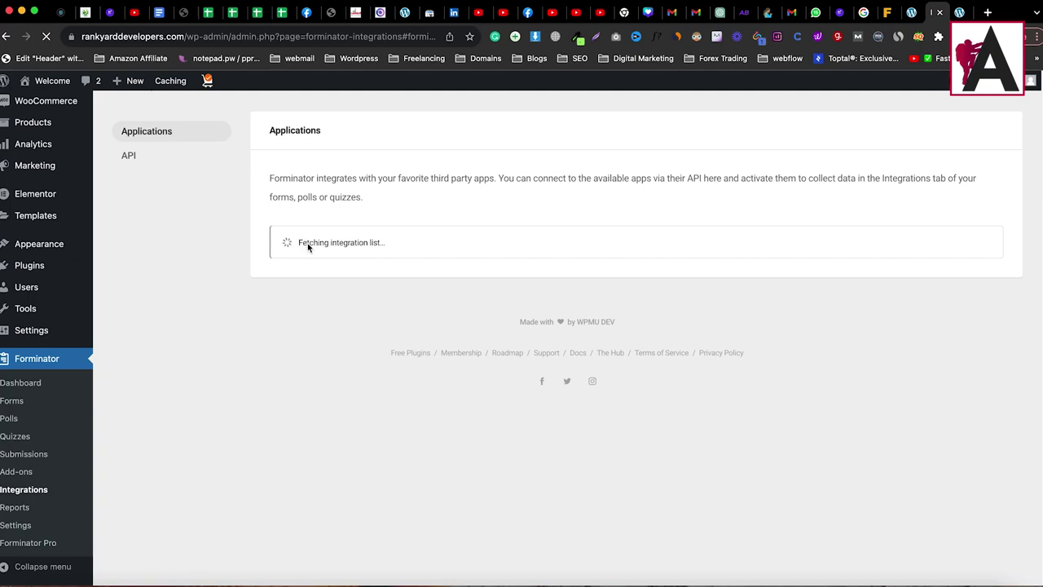
scroll(412, 356, "down", 3)
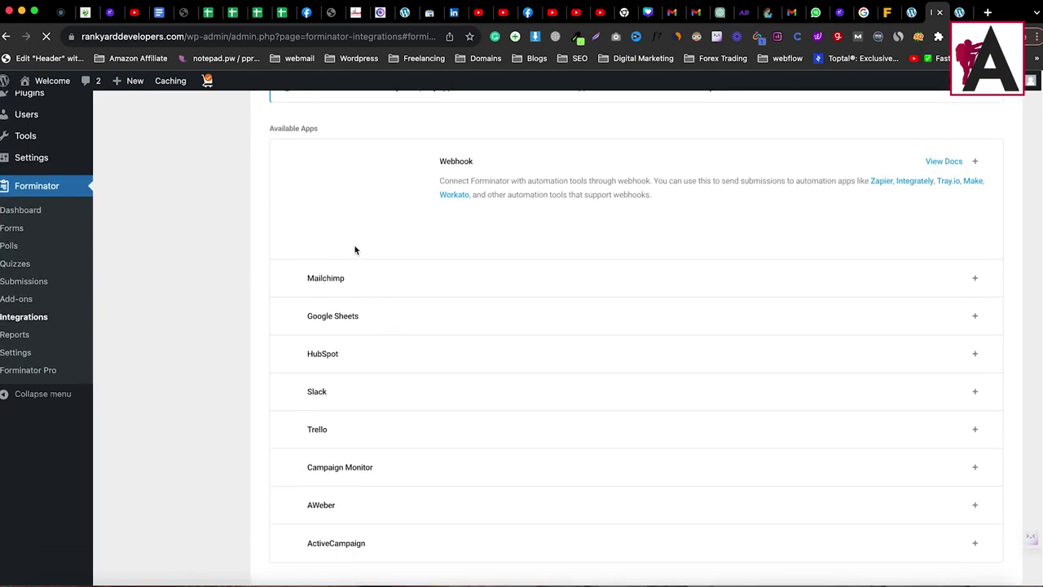
double_click(311, 279)
left_click_drag(311, 316, 361, 316)
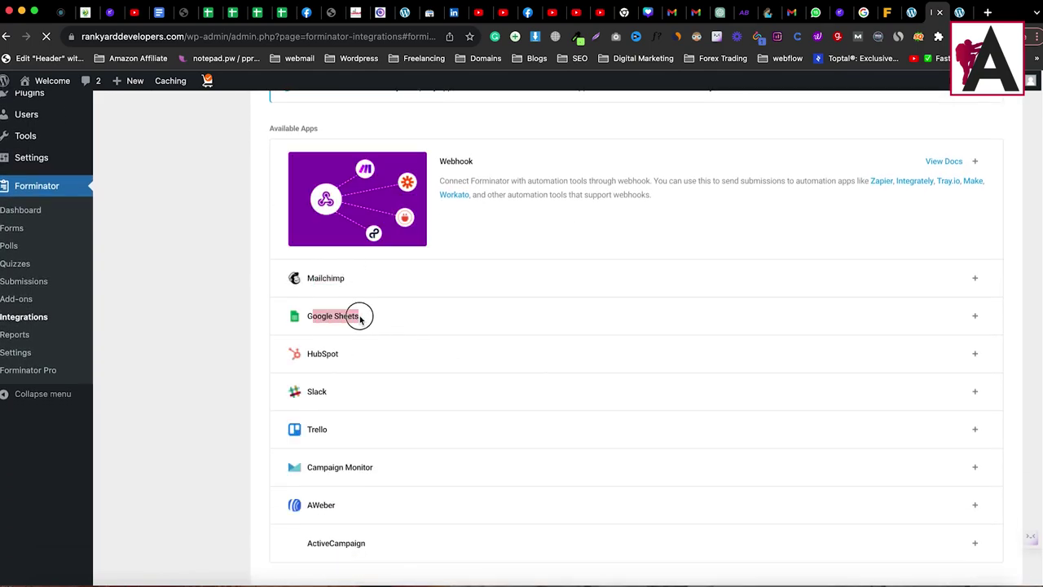
scroll(328, 377, "down", 3)
scroll(163, 329, "up", 2)
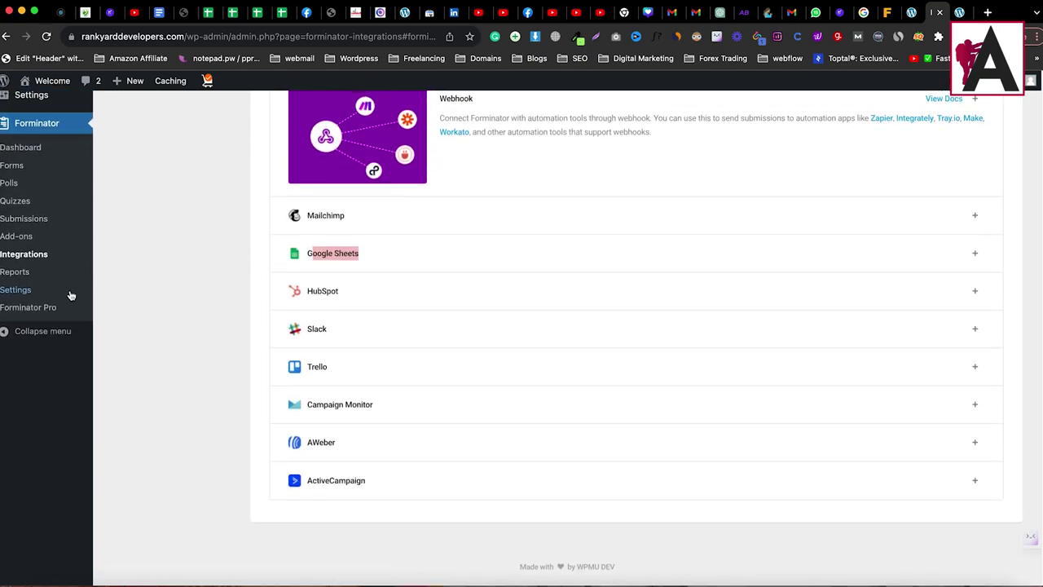
left_click(19, 295)
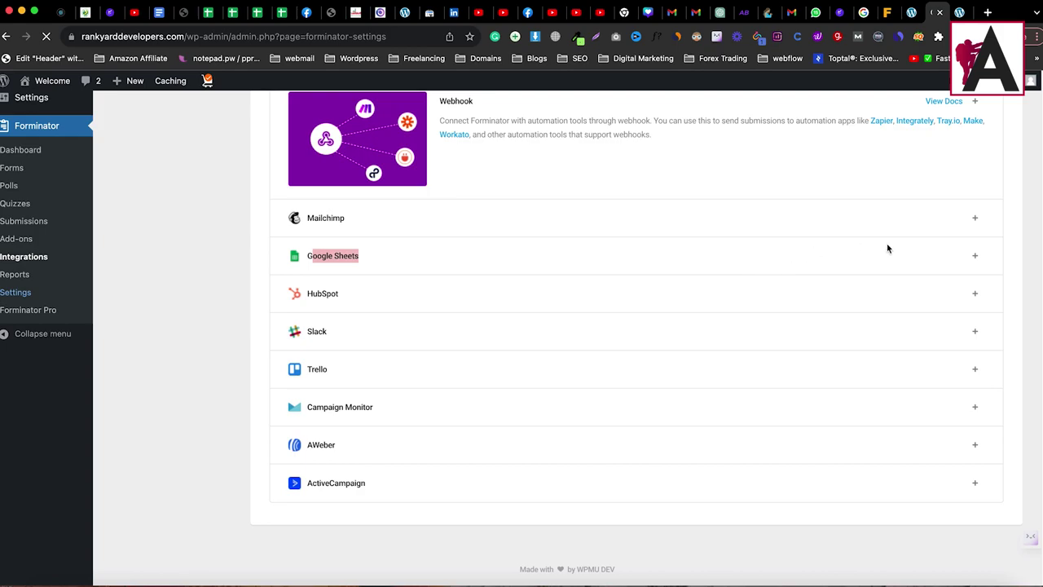
Step: Scroll down Forminator's General settings to the dashboard options showing Number of Forms 5
scroll(366, 244, "down", 3)
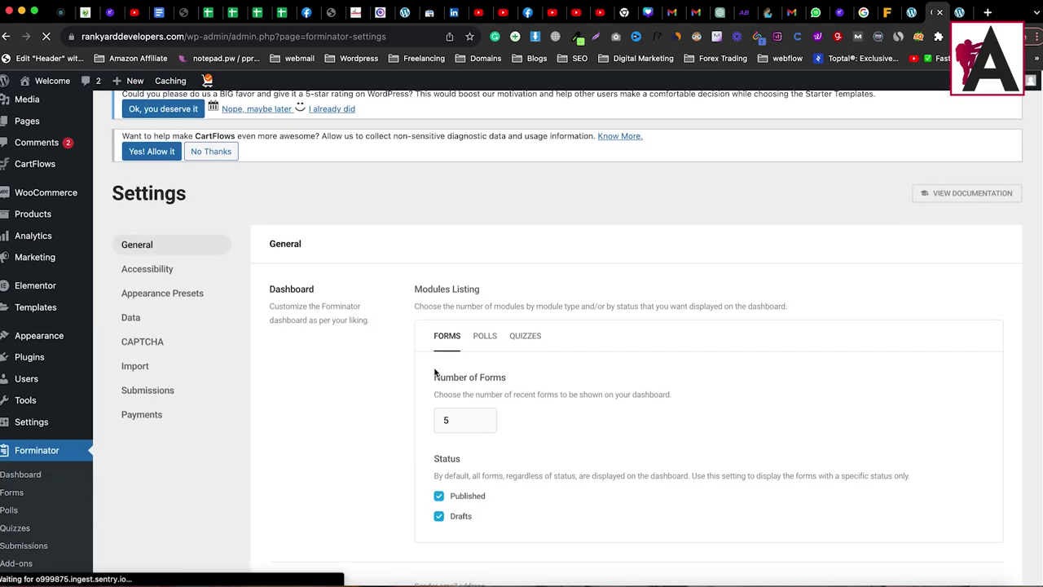